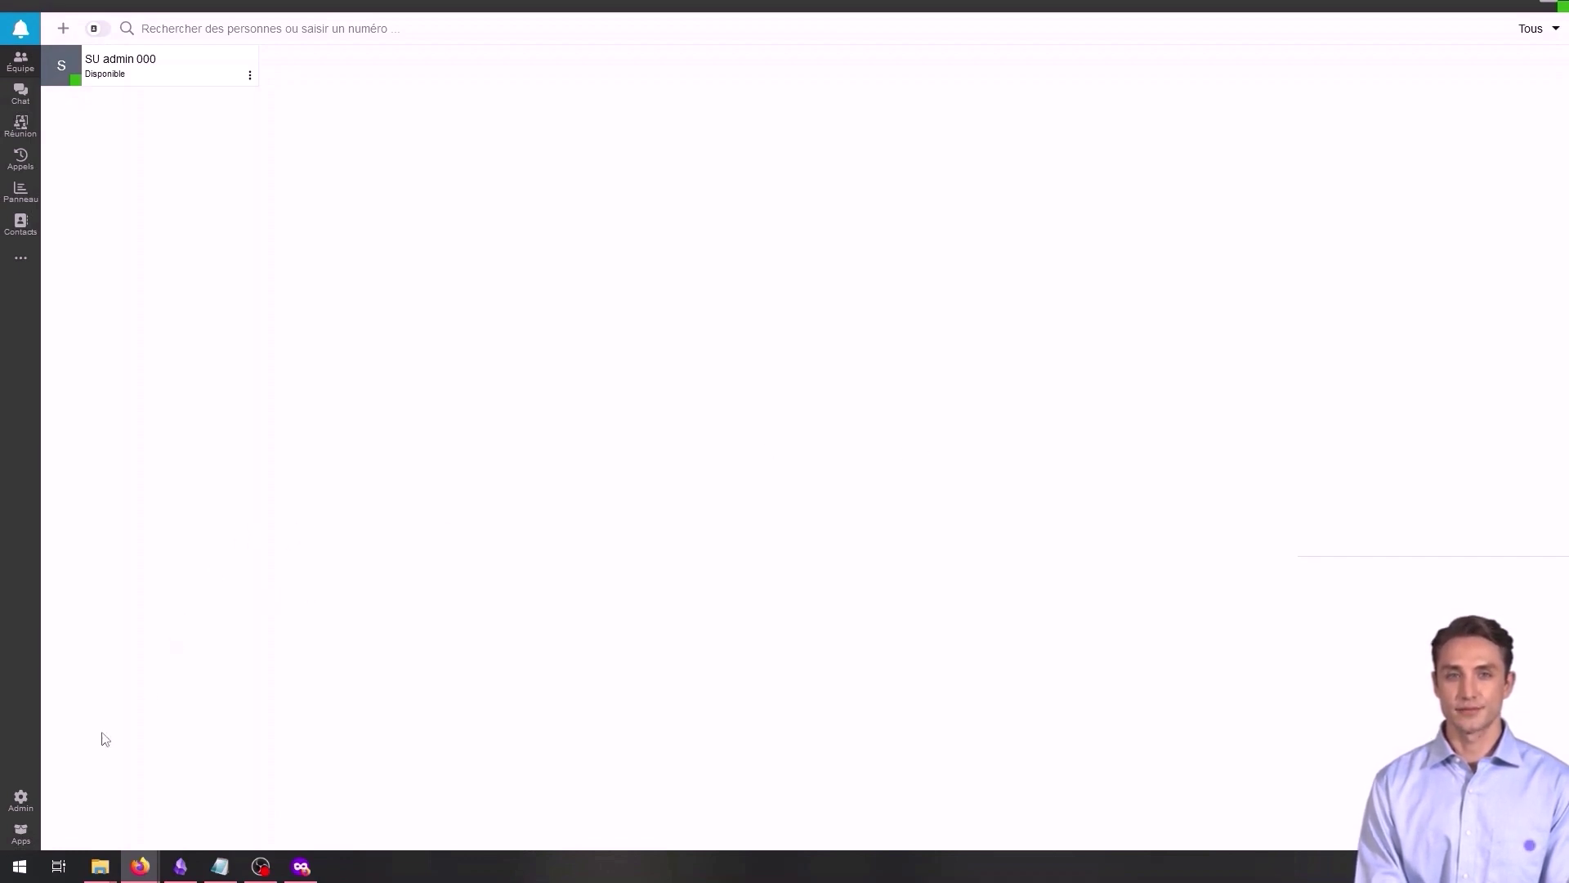
Start adding a new SIP trunk from the Voix & Chat section of the administration.
left_click(22, 802)
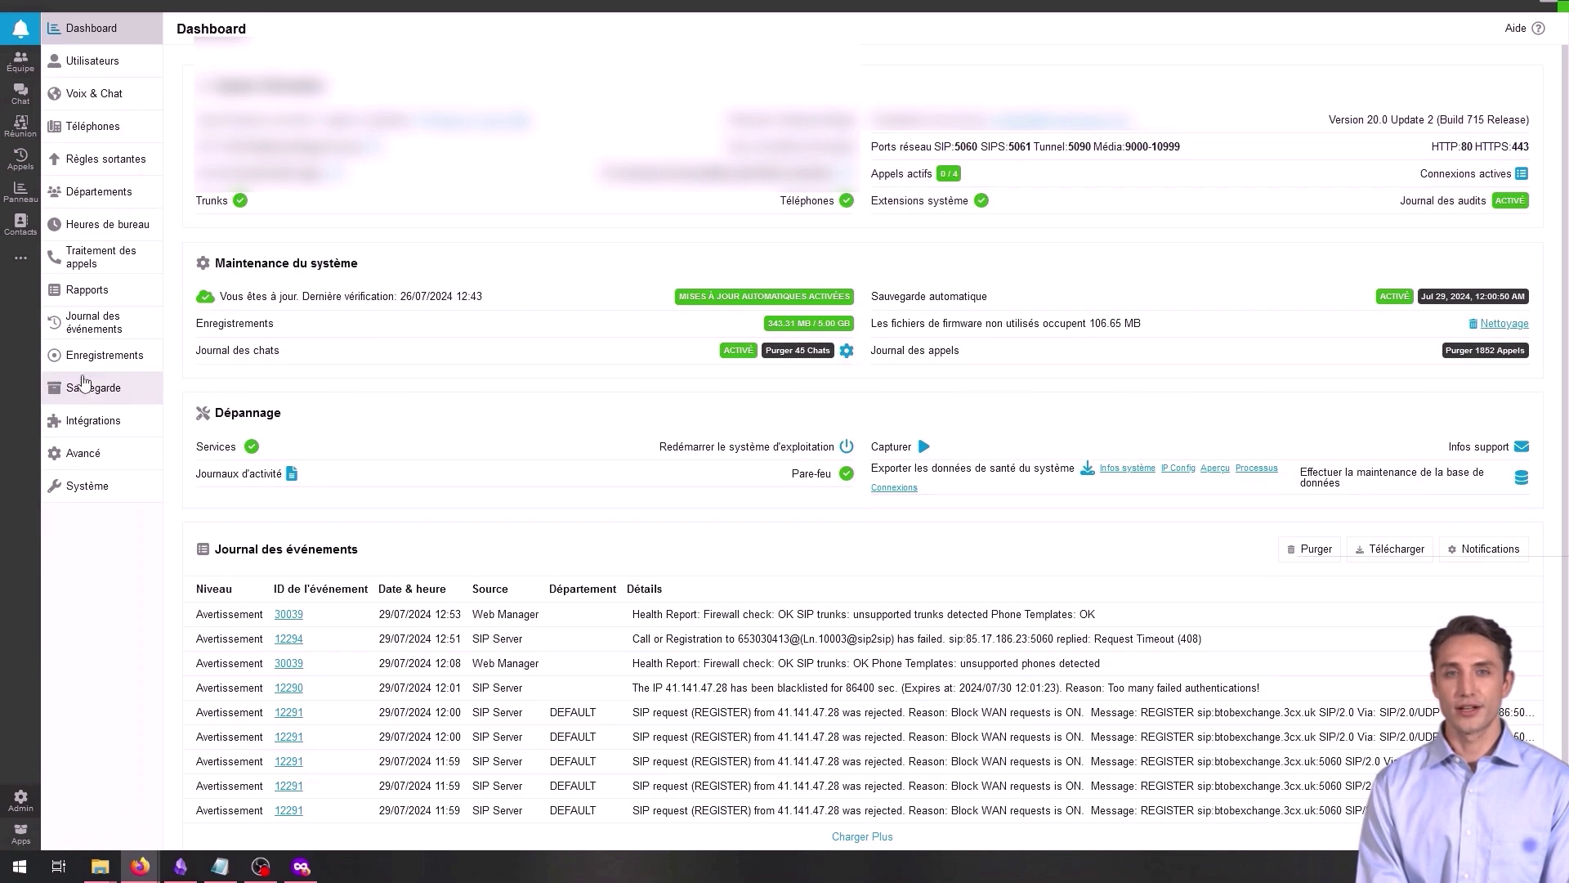
left_click(105, 98)
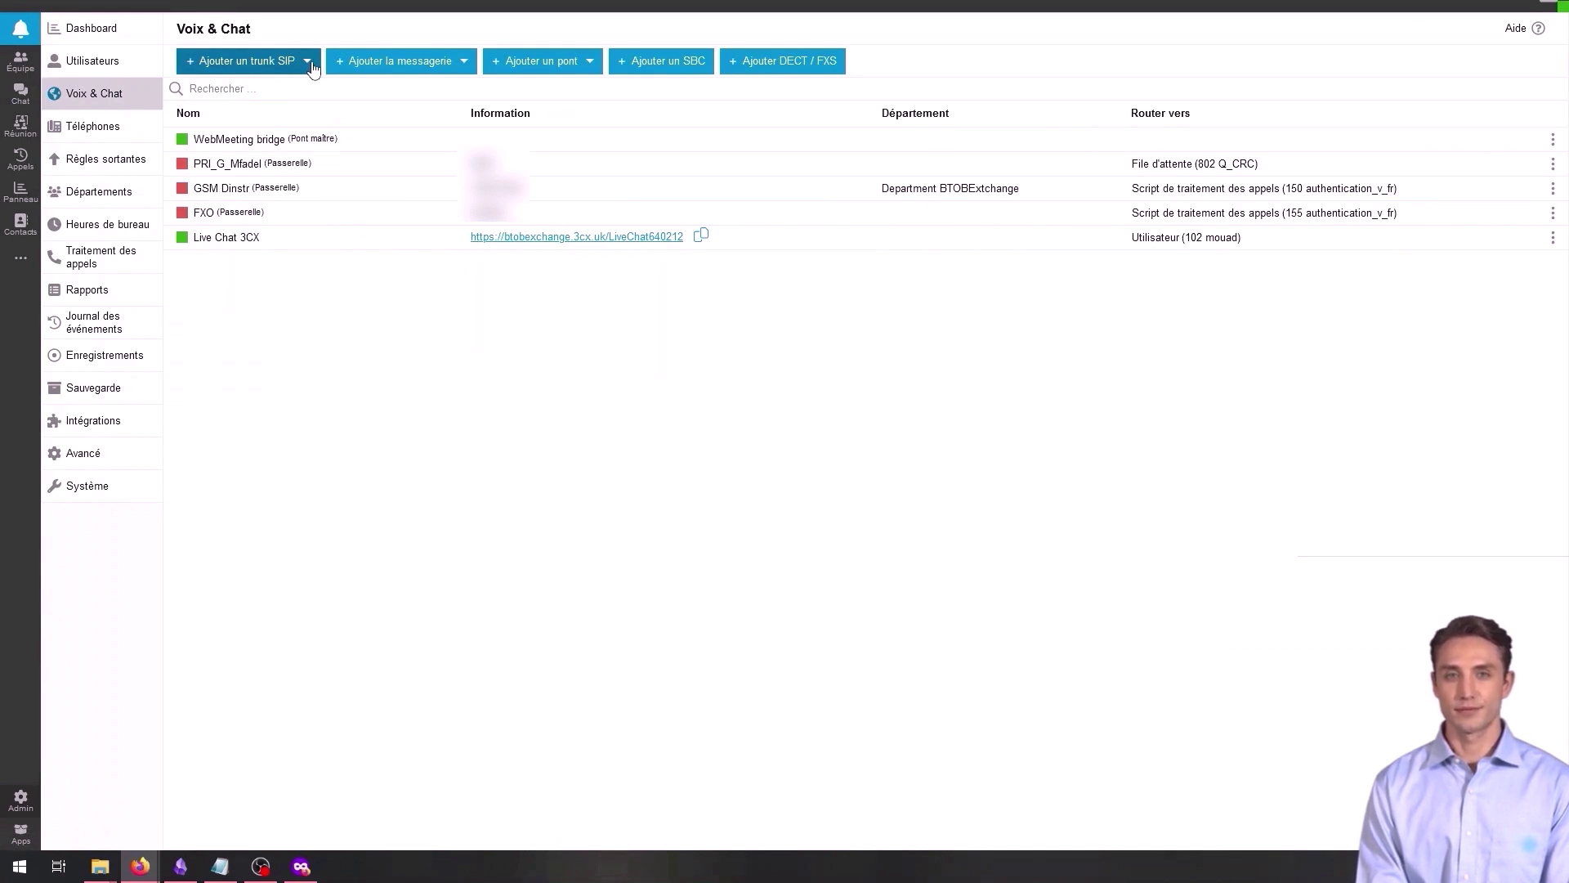
left_click(263, 72)
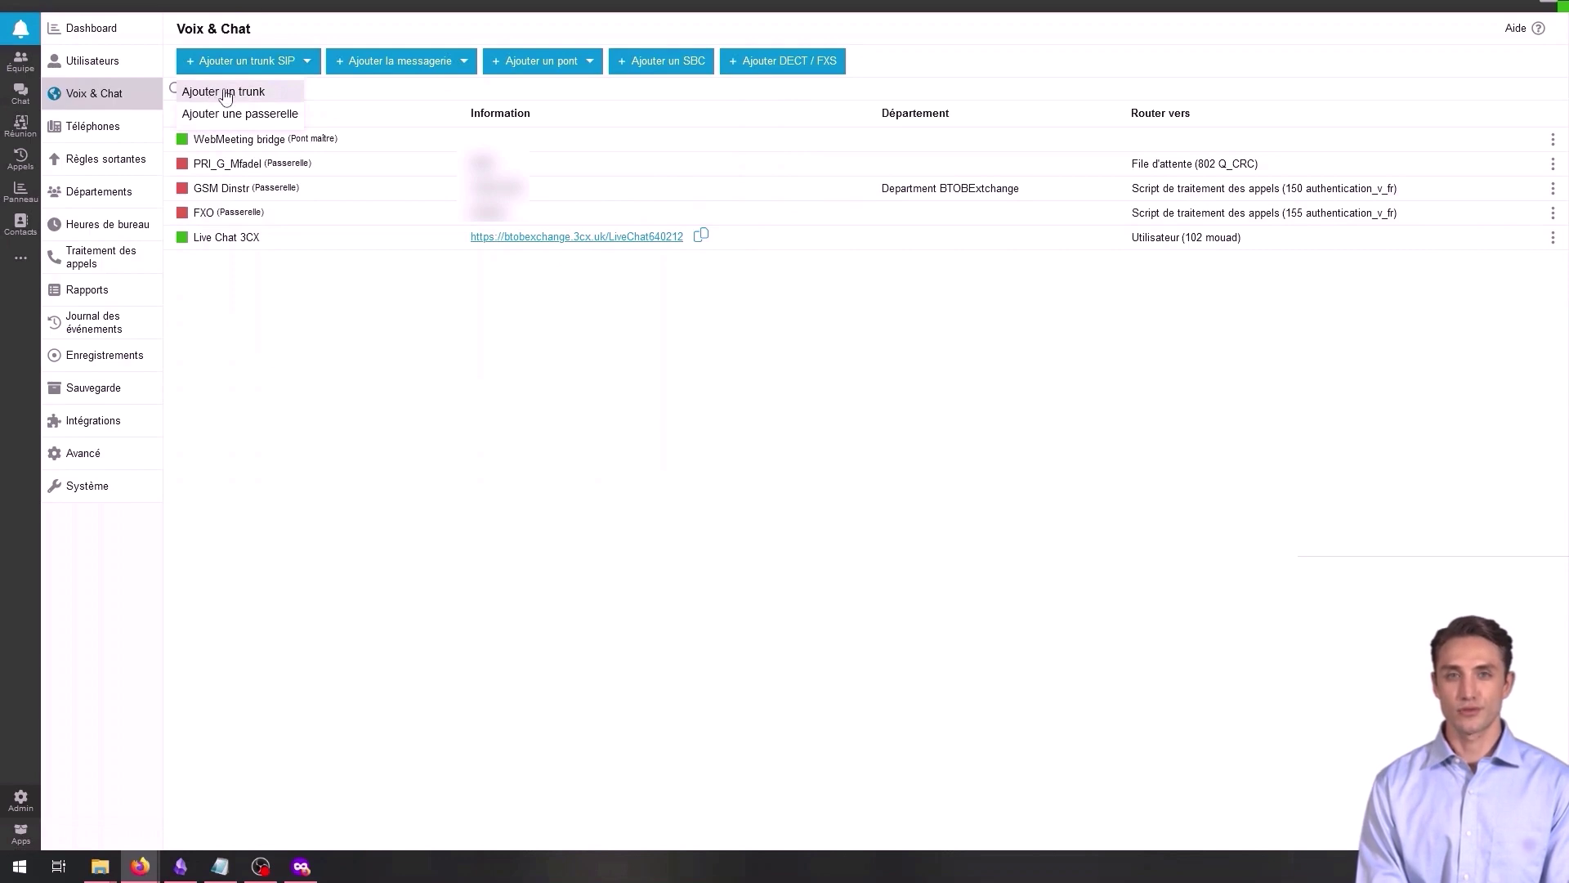
left_click(227, 94)
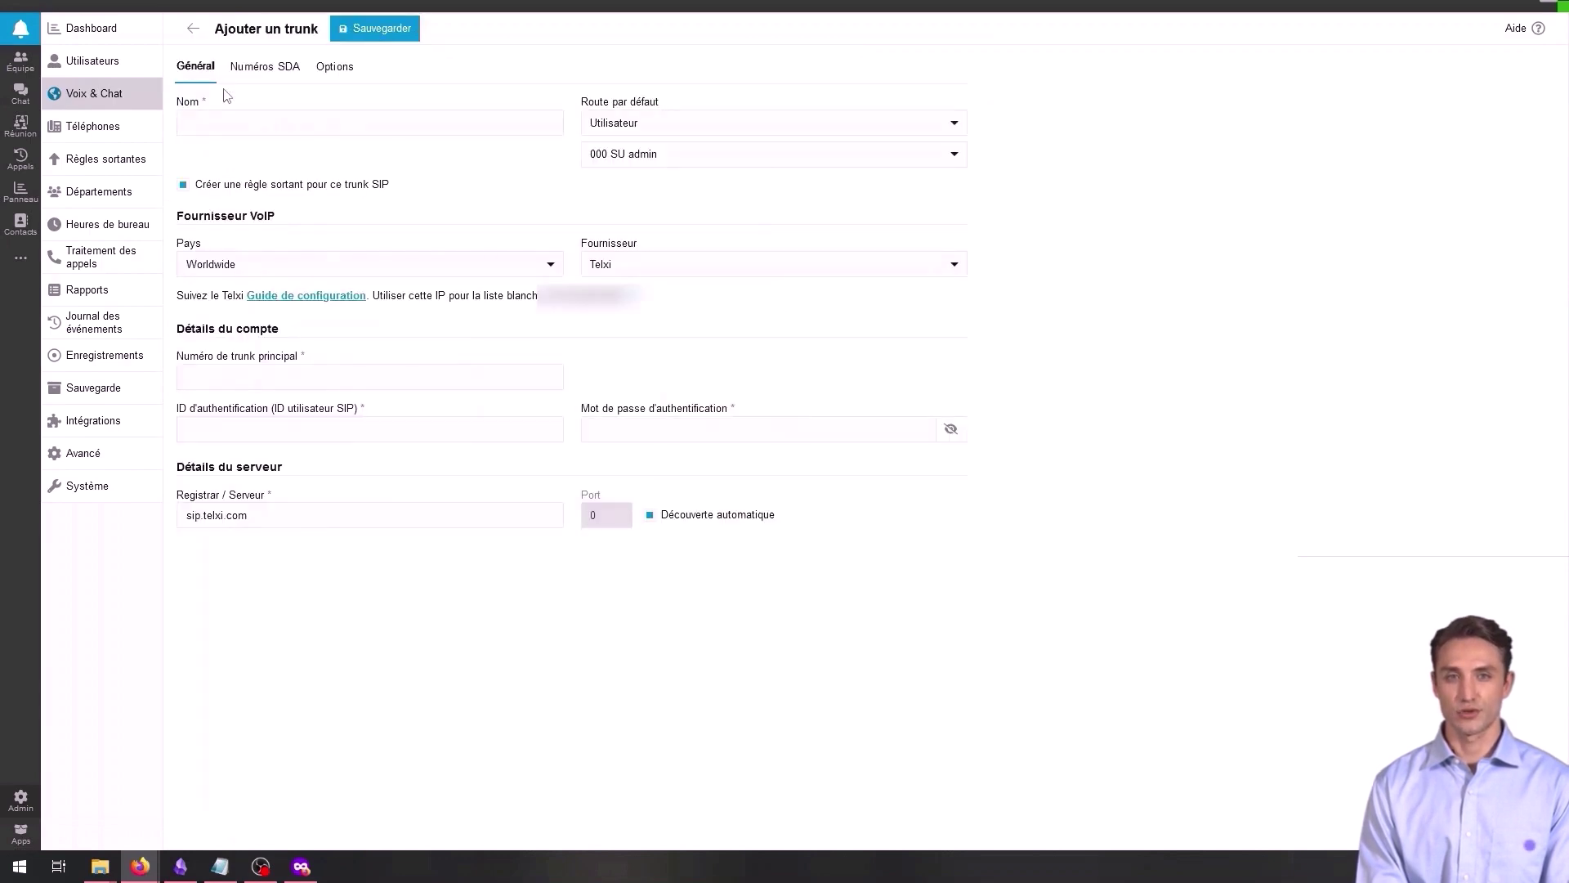
Set the new trunk's default route to File d'attente.
left_click(245, 130)
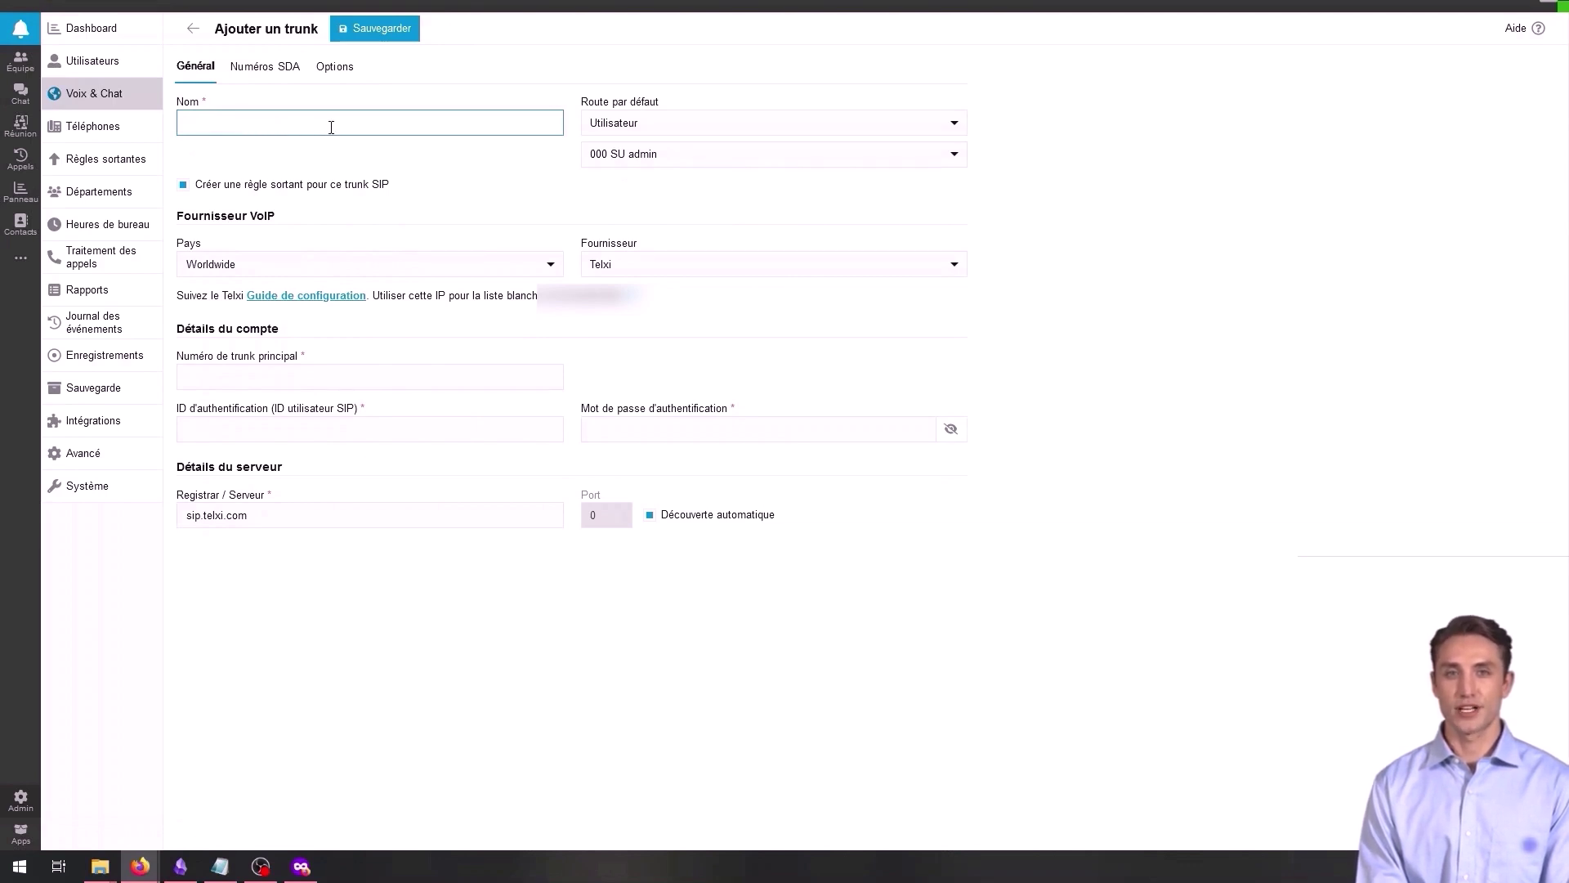
left_click(685, 123)
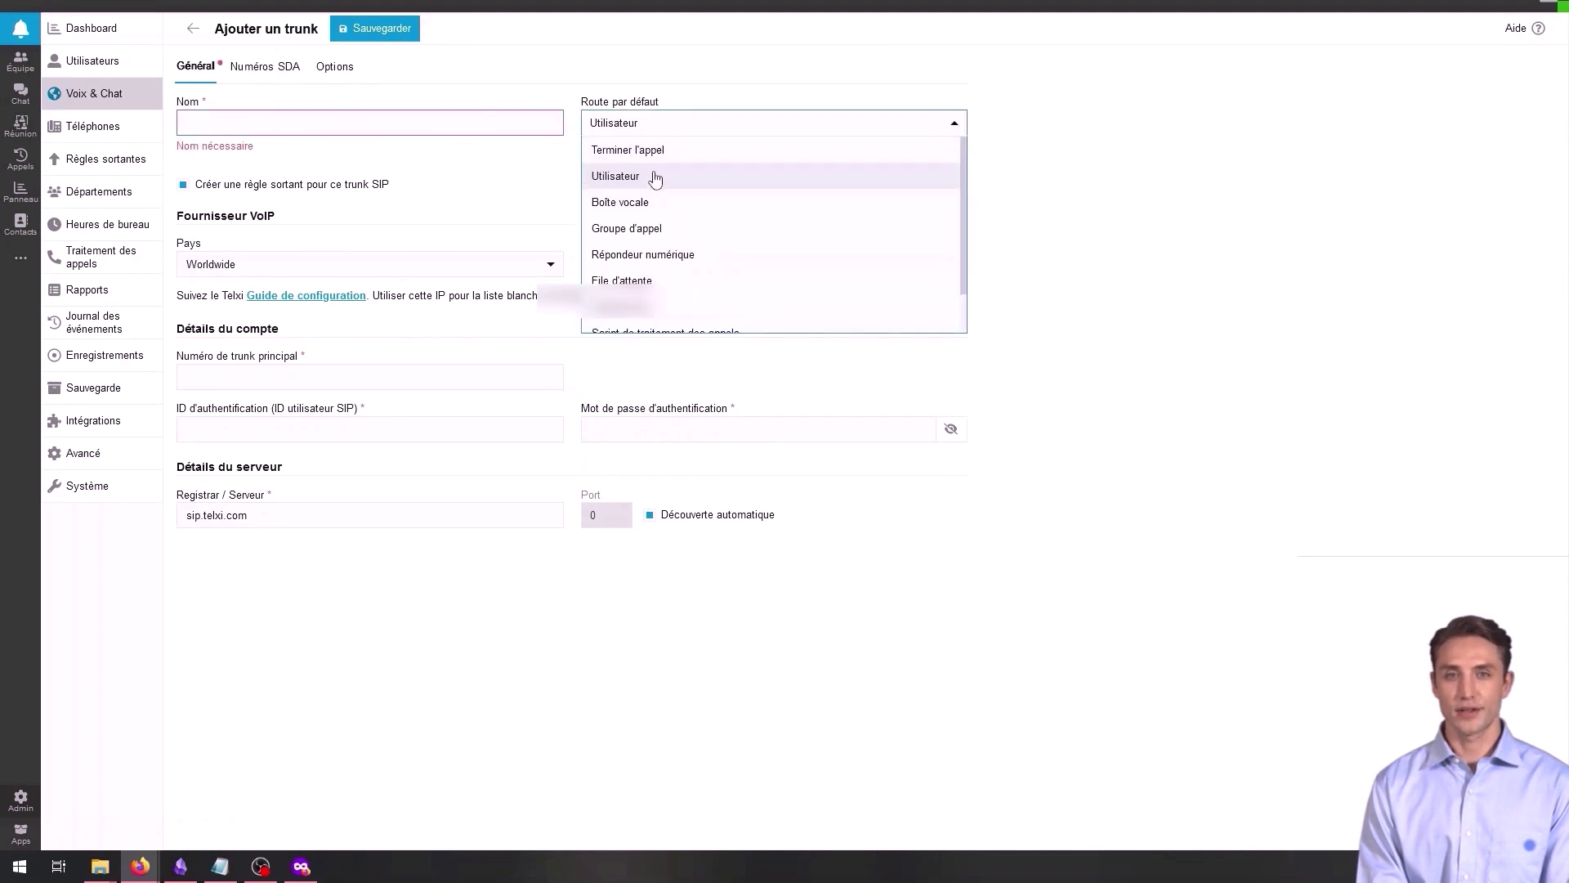
scroll(735, 239, "down", 1)
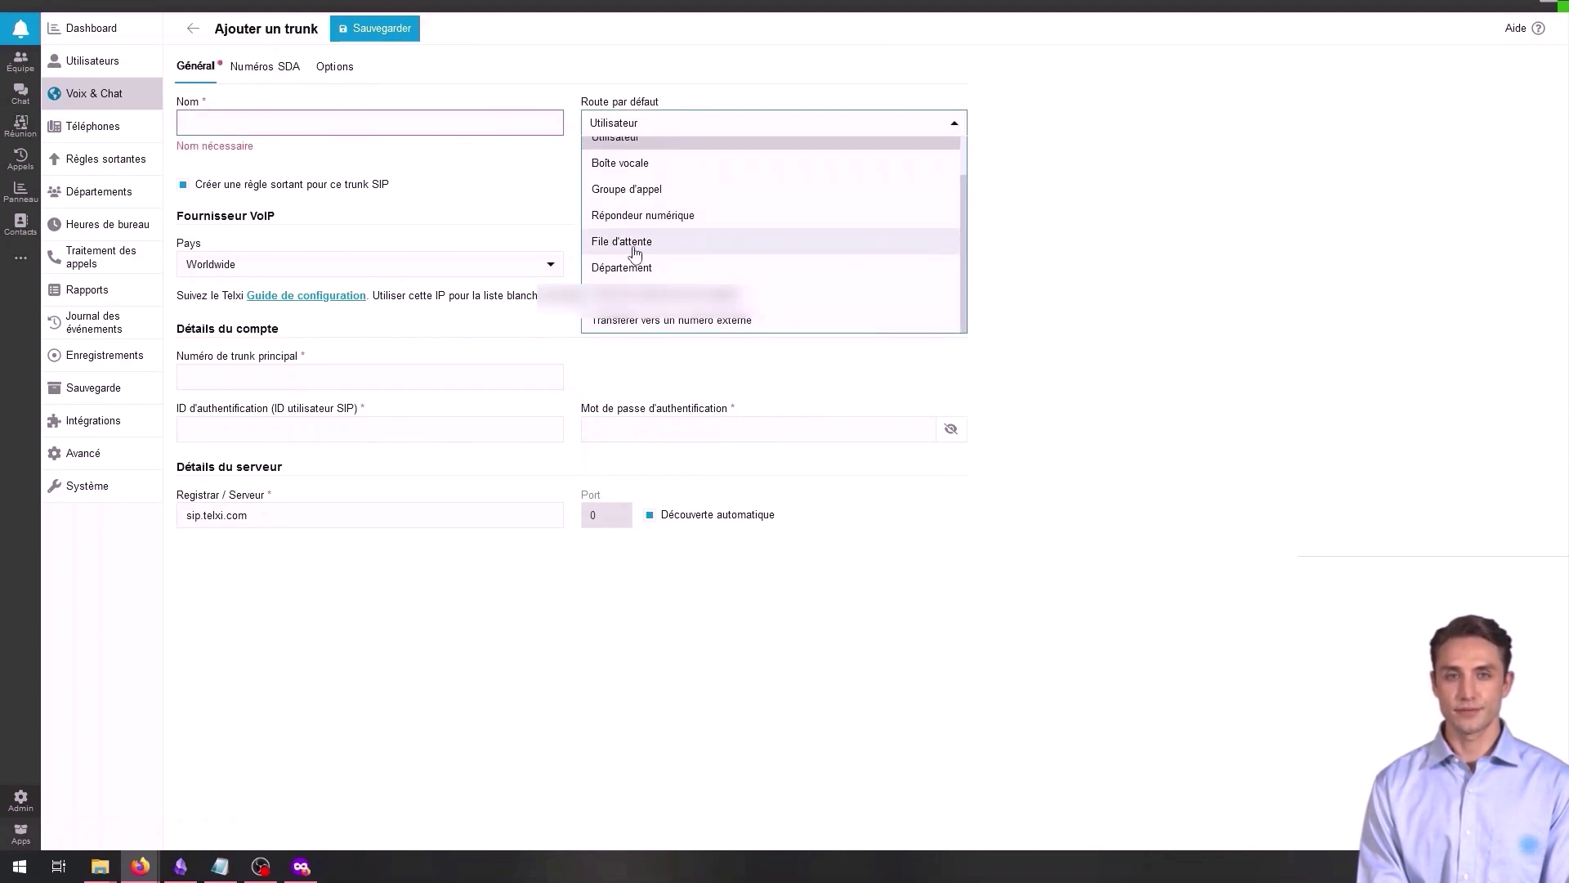
left_click(673, 246)
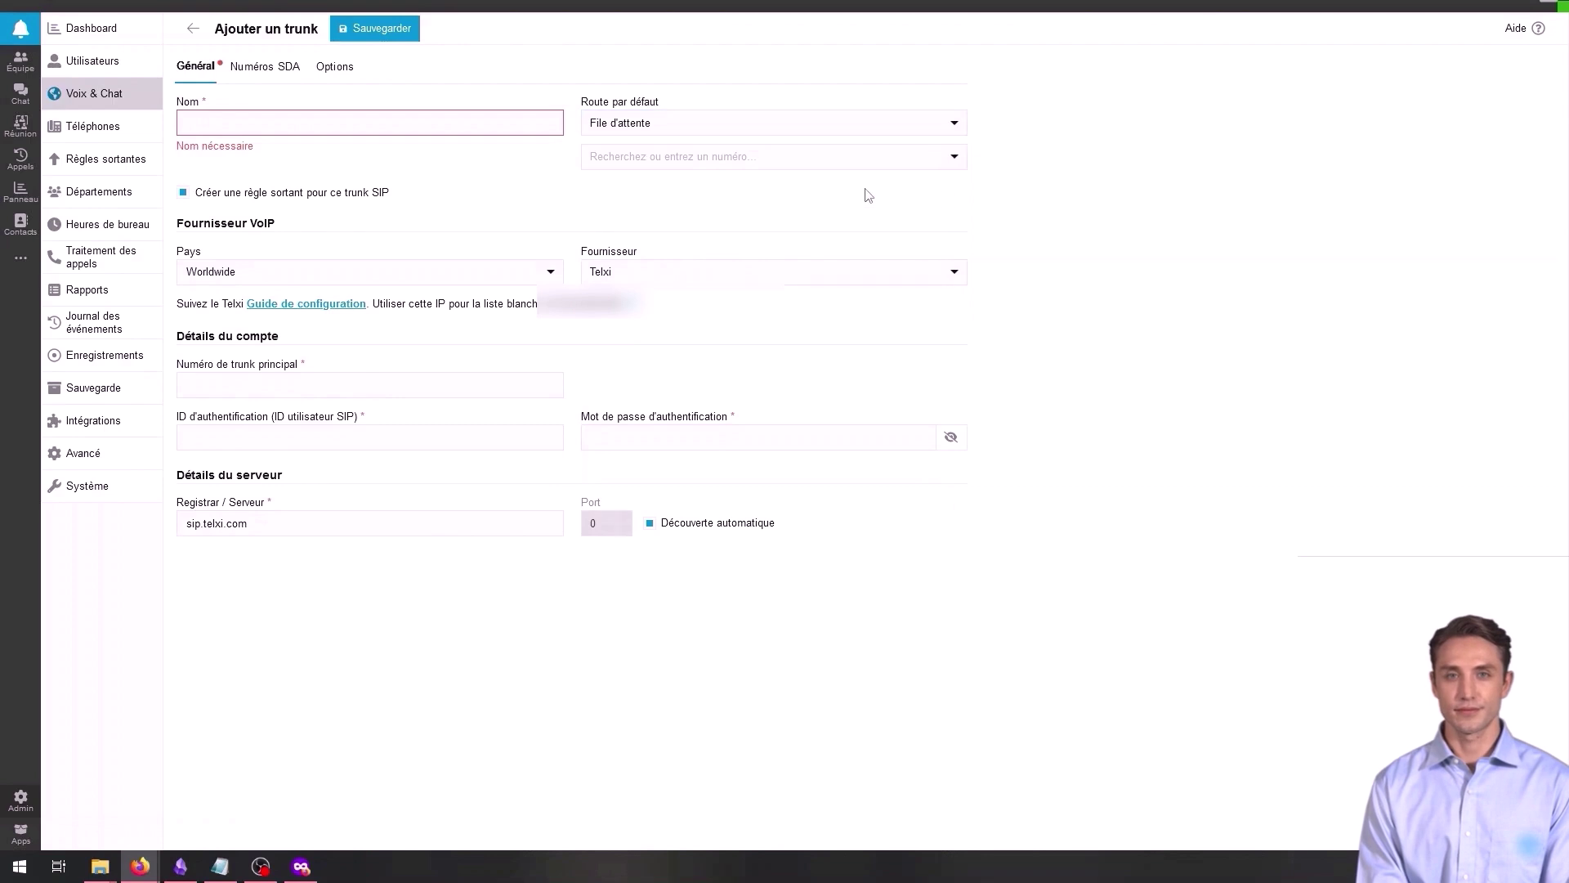
Look through the VoIP provider's country choices and choose Generic SIP Trunk as the provider.
left_click(385, 276)
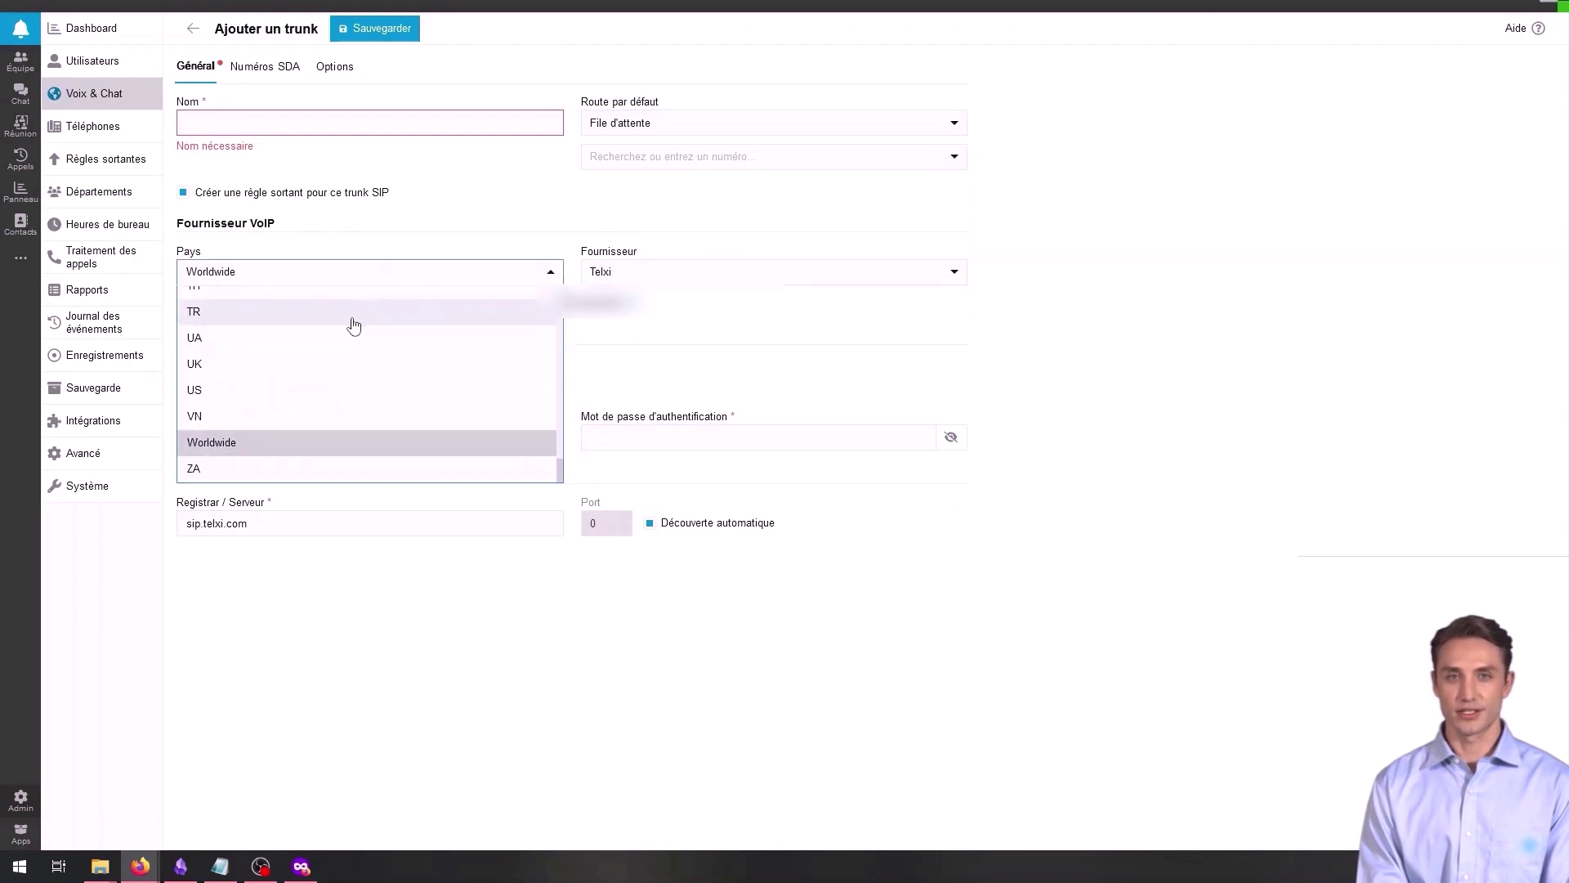
scroll(491, 343, "up", 2)
scroll(508, 340, "down", 2)
left_click(1004, 279)
left_click(940, 278)
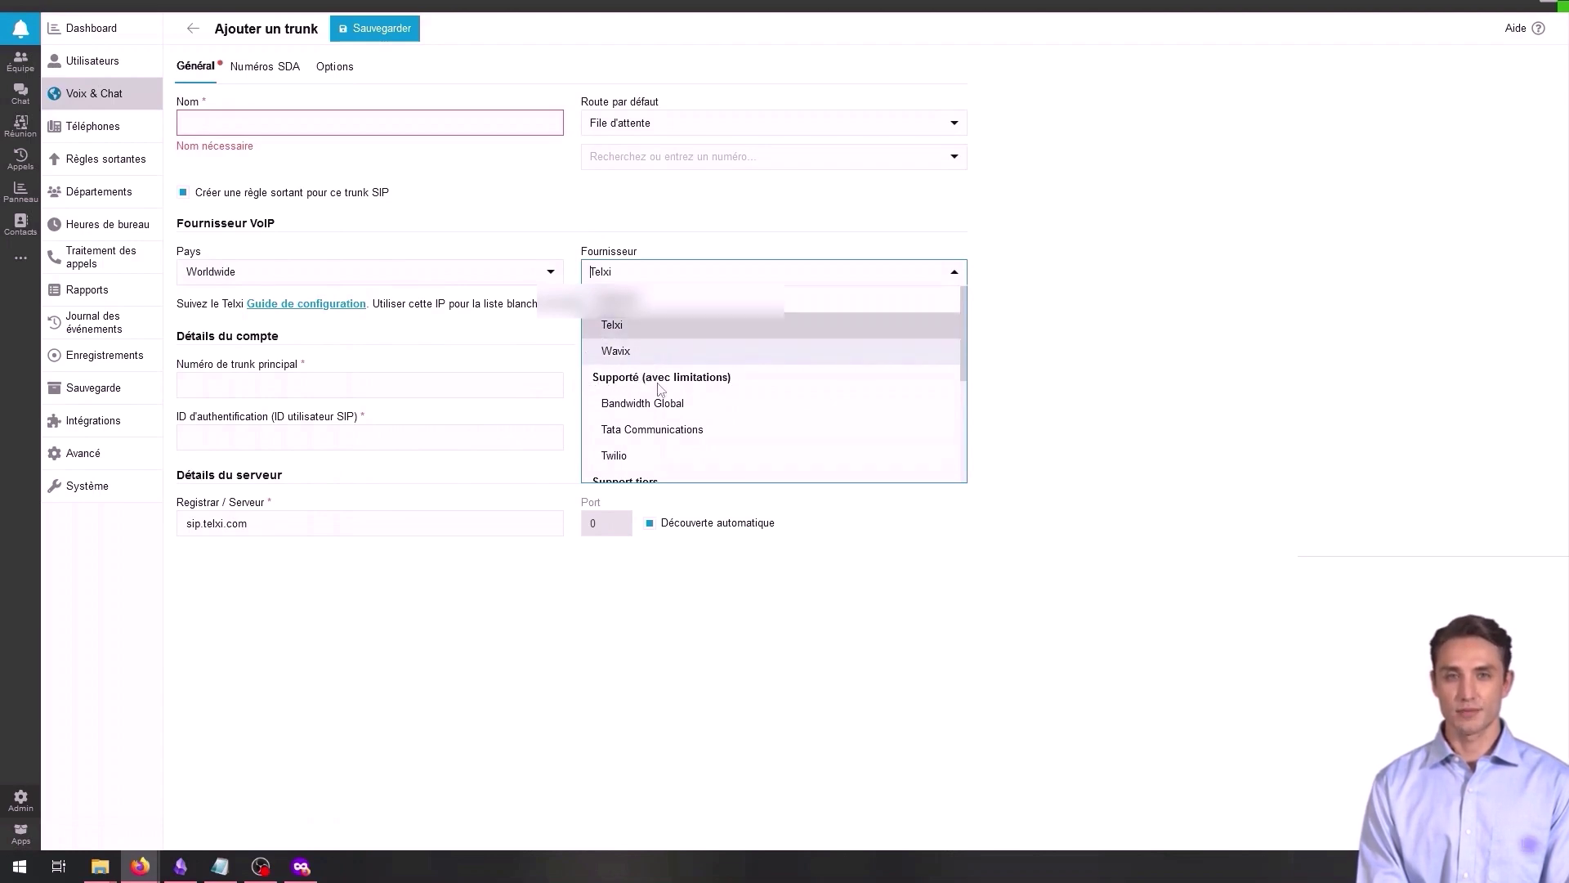
scroll(705, 389, "down", 2)
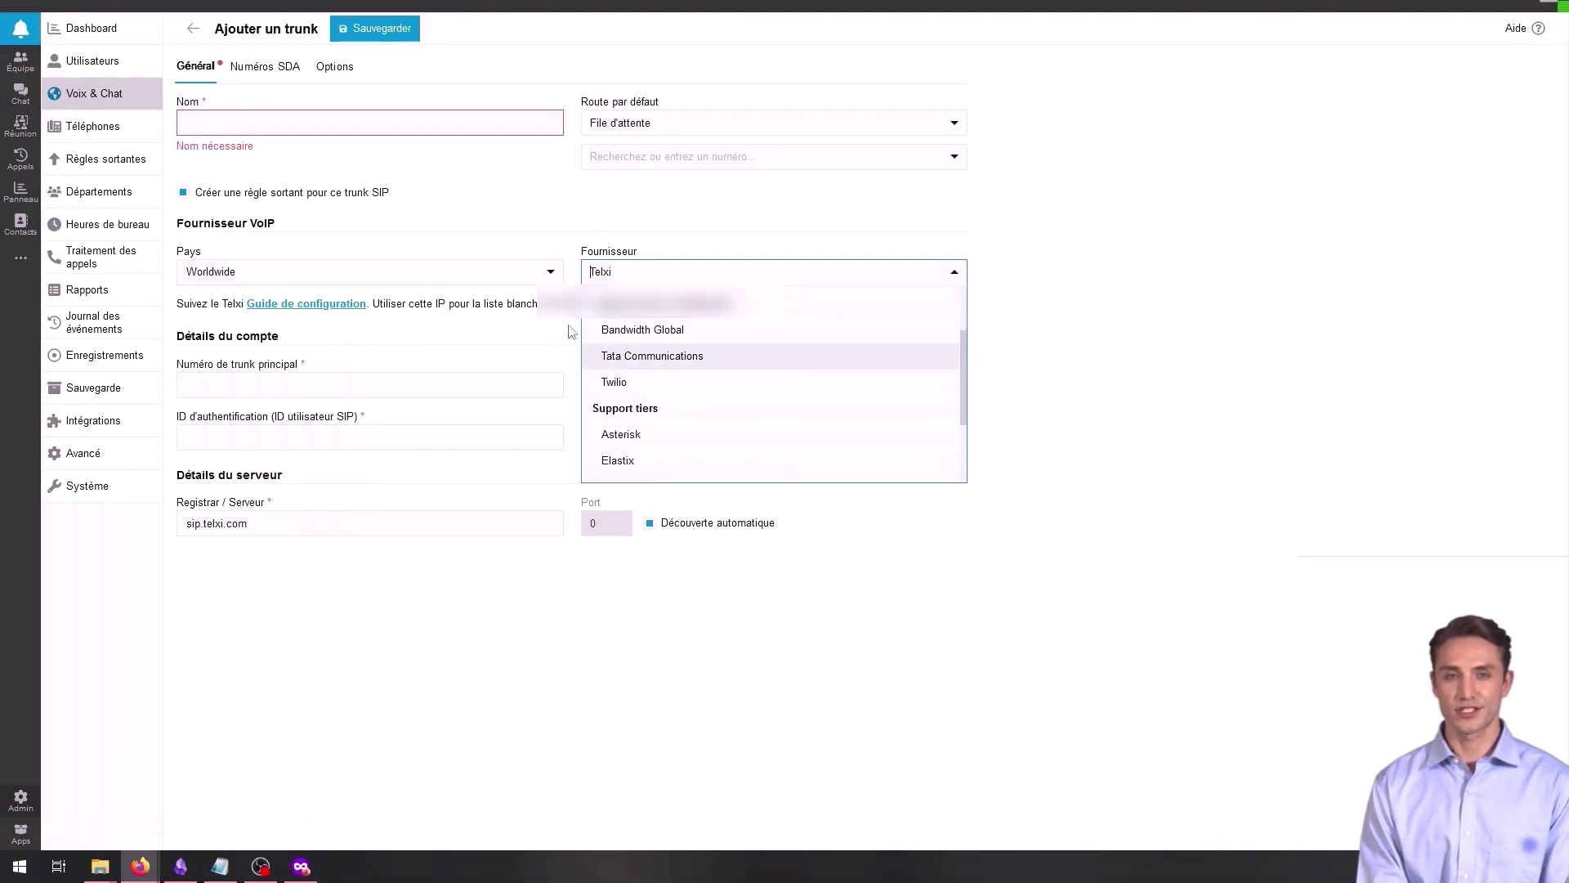
scroll(653, 332, "down", 1)
scroll(652, 335, "down", 2)
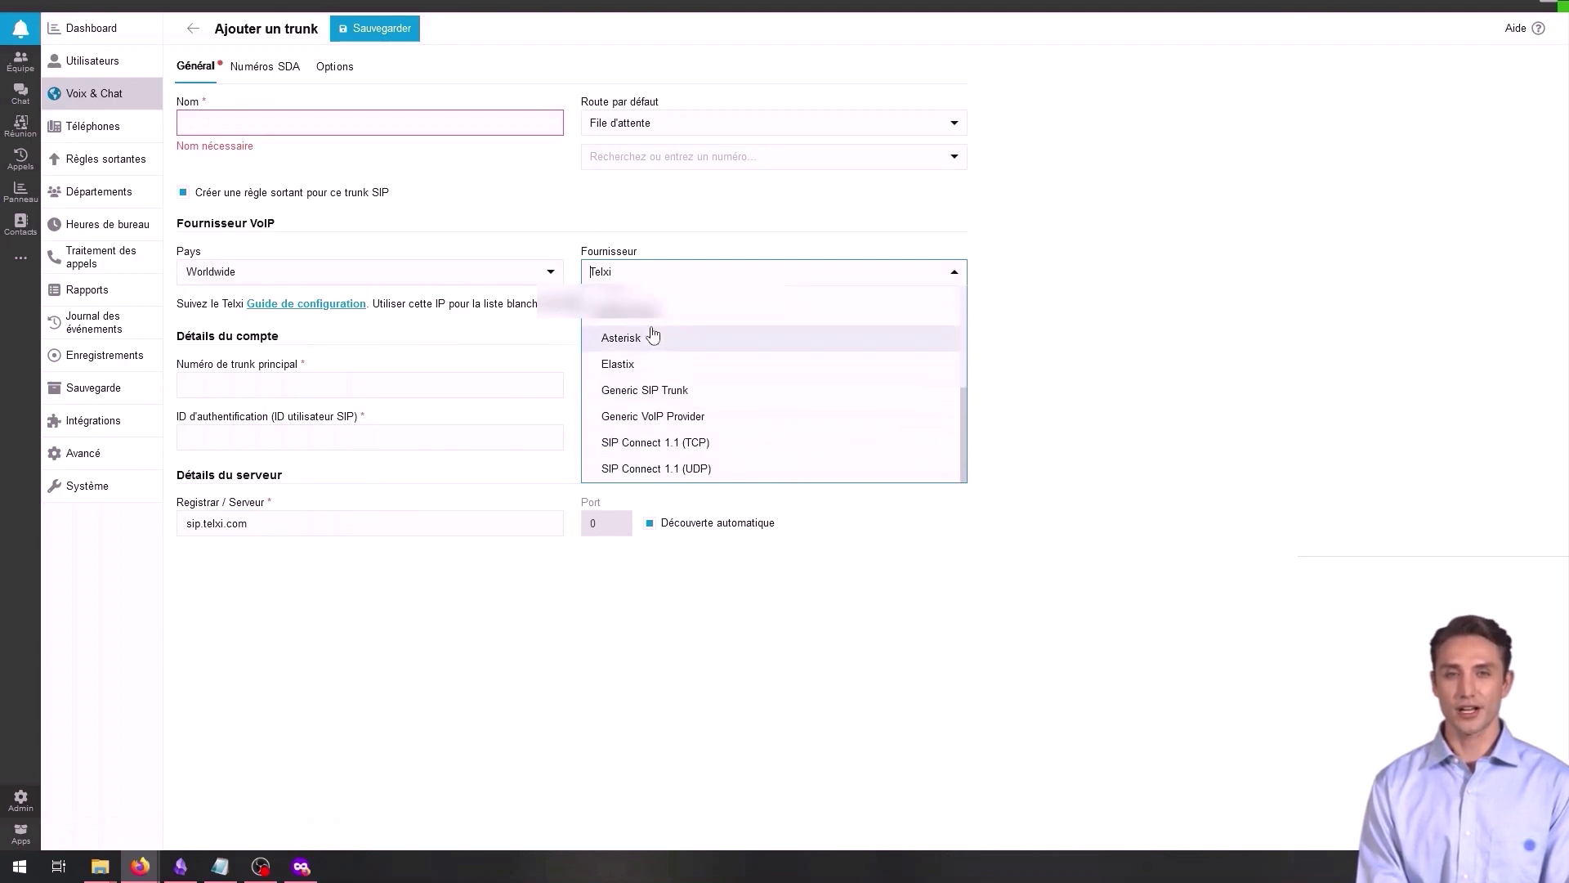
left_click(663, 400)
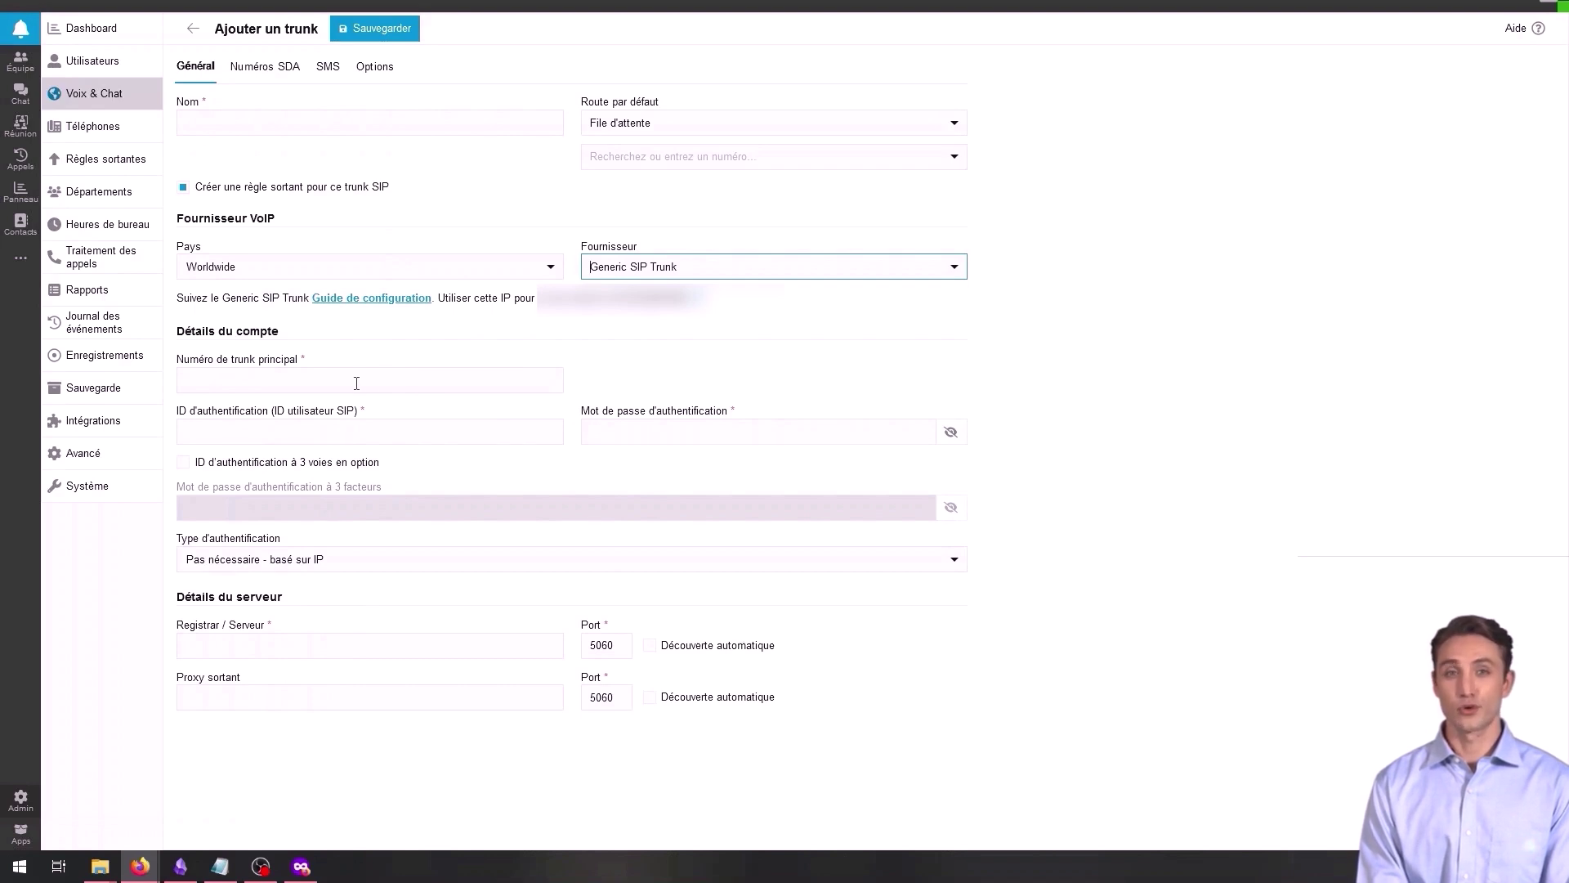
Examine the trunk's main number, authentication ID and password, registrar, outbound proxy and port fields.
left_click(321, 384)
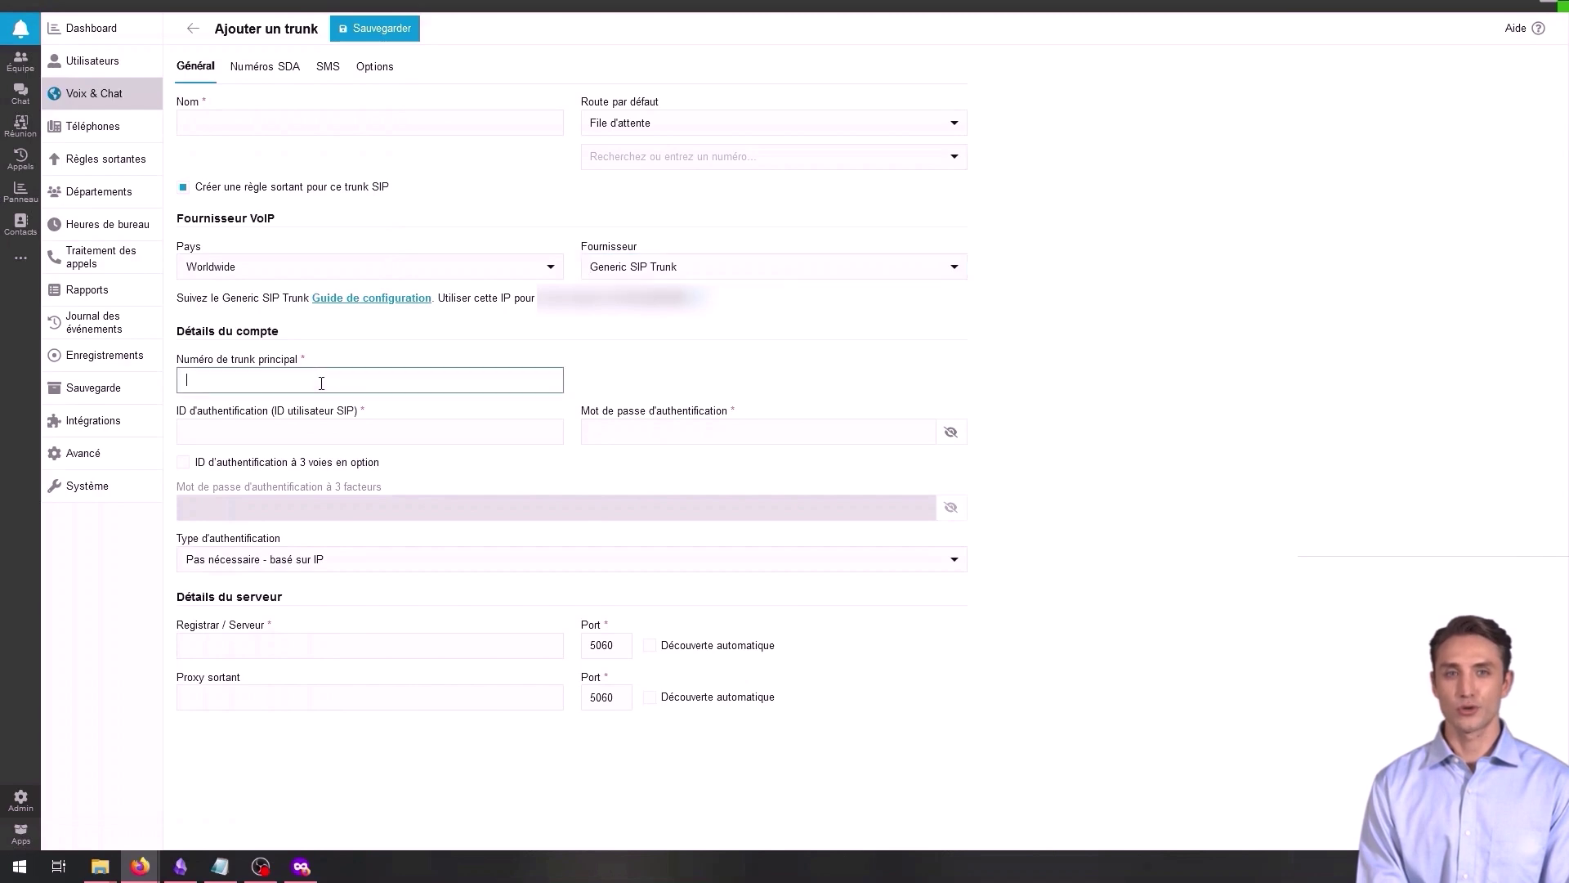
left_click(269, 427)
left_click(648, 441)
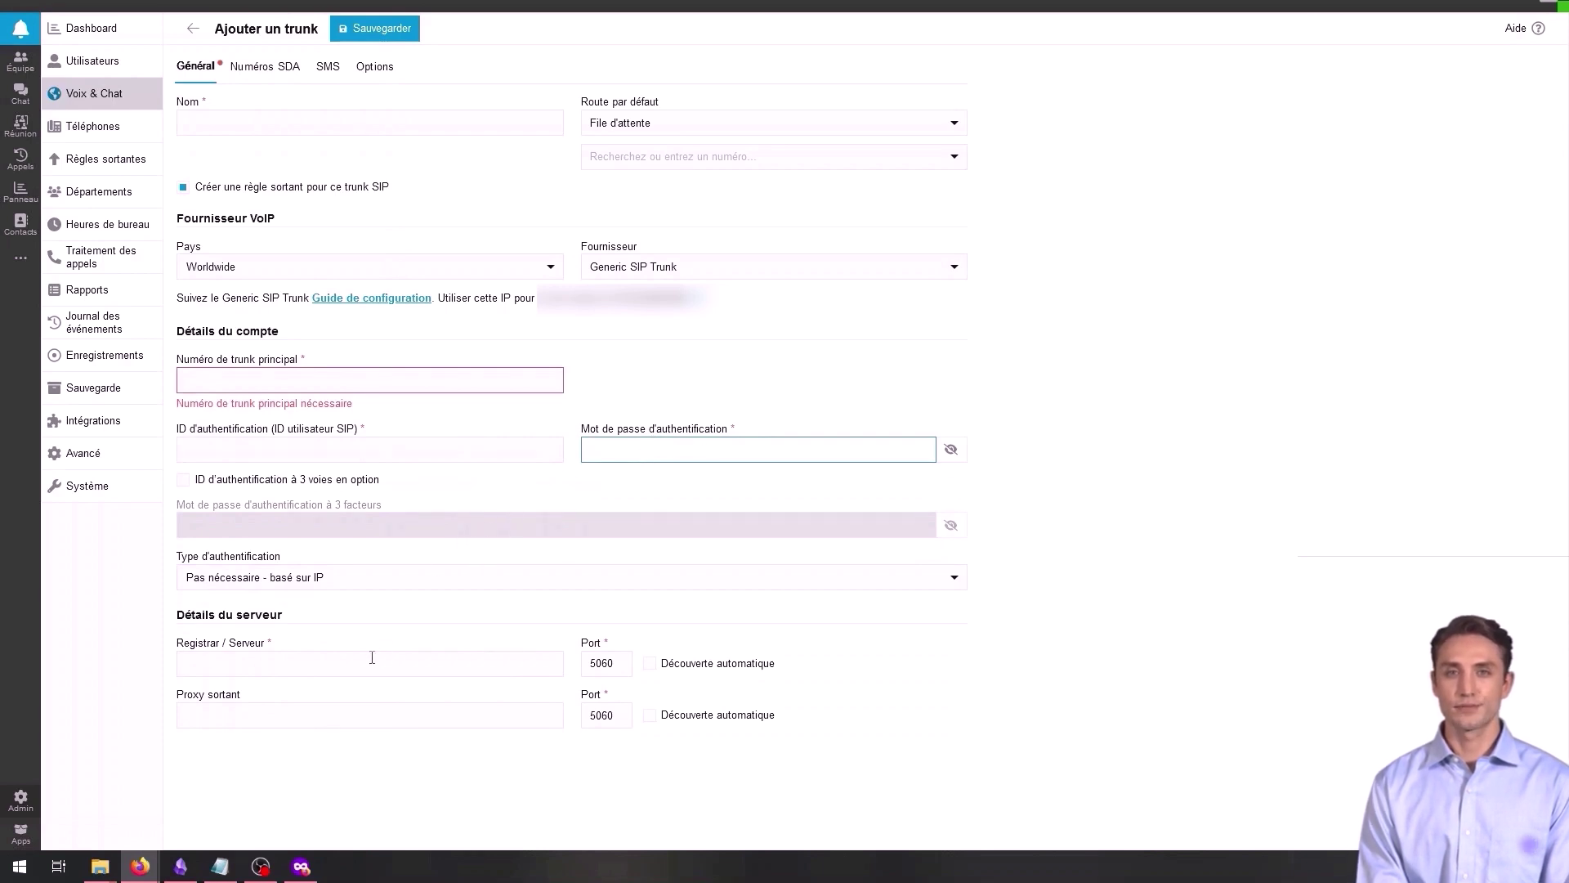
left_click(294, 661)
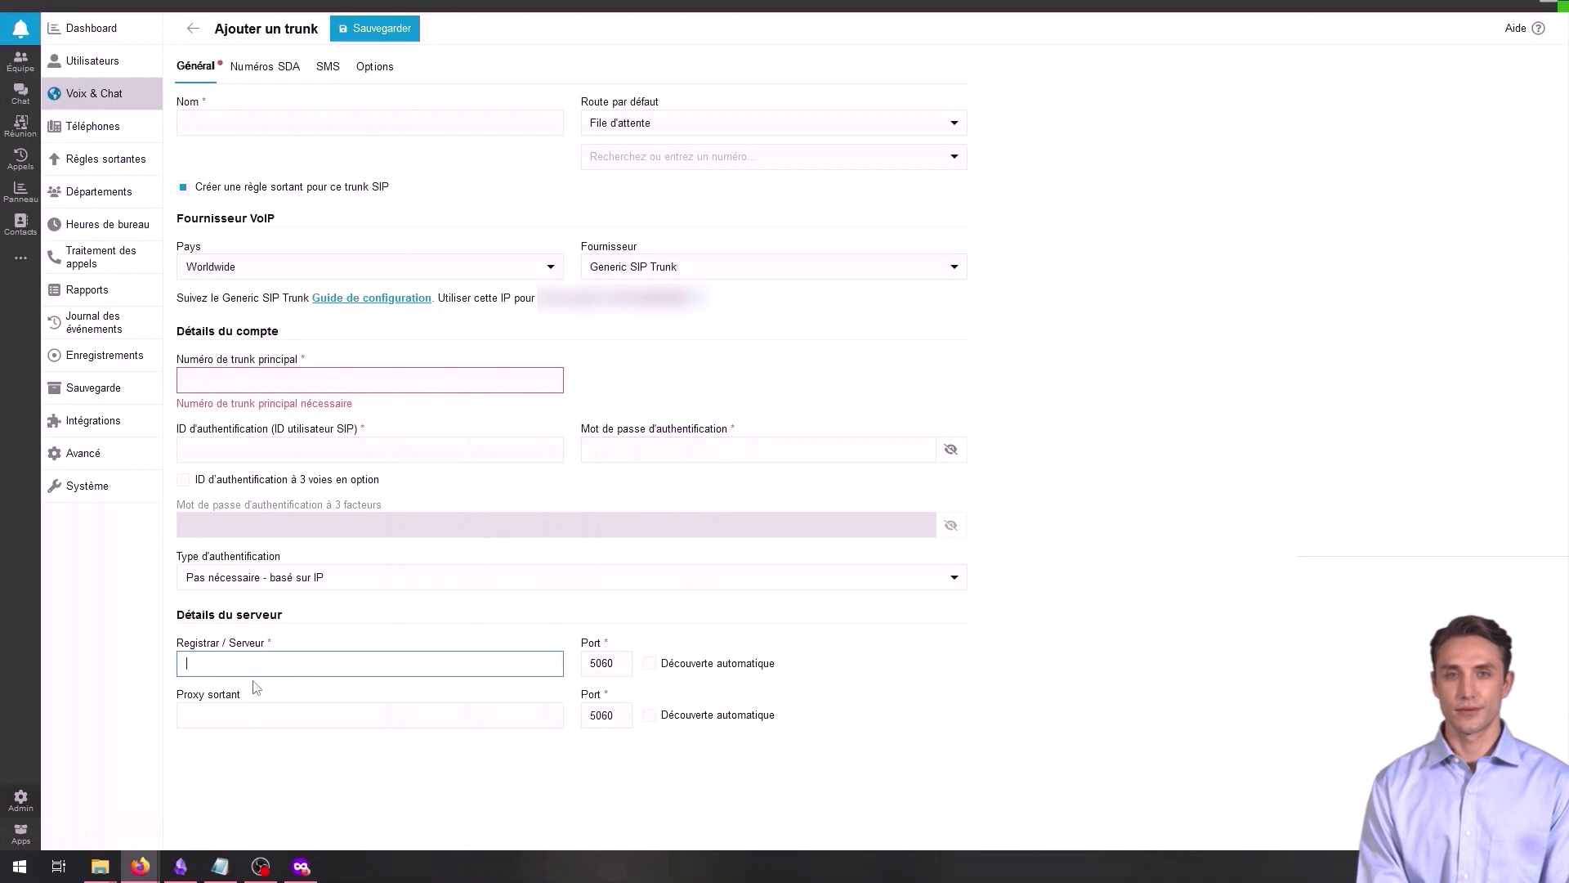
left_click(253, 717)
left_click_drag(609, 662, 582, 663)
left_click_drag(611, 733, 583, 737)
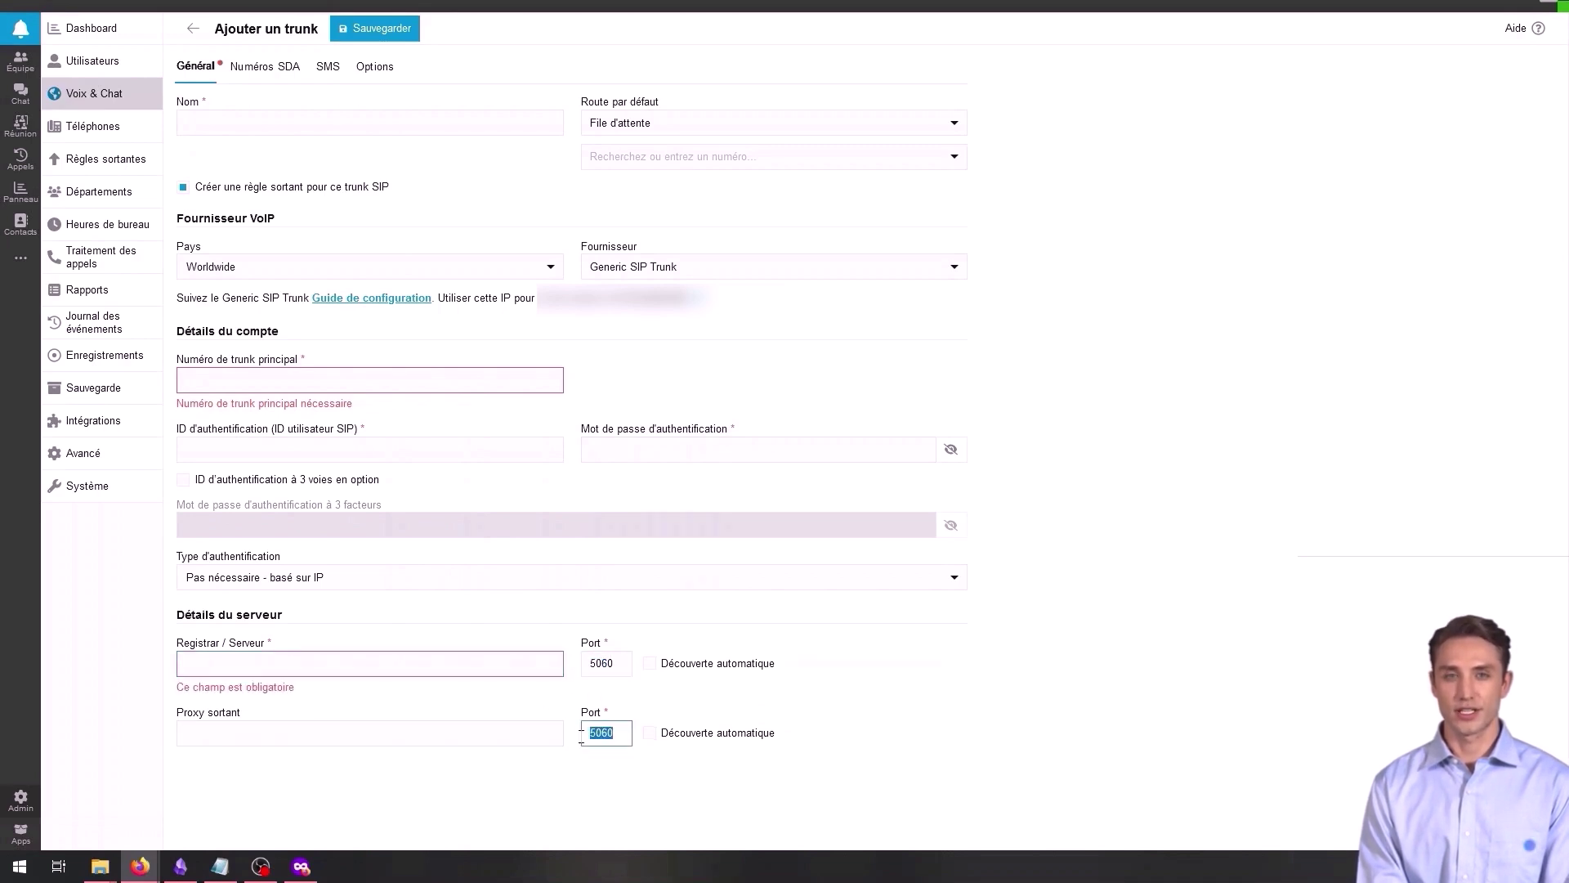
left_click(547, 624)
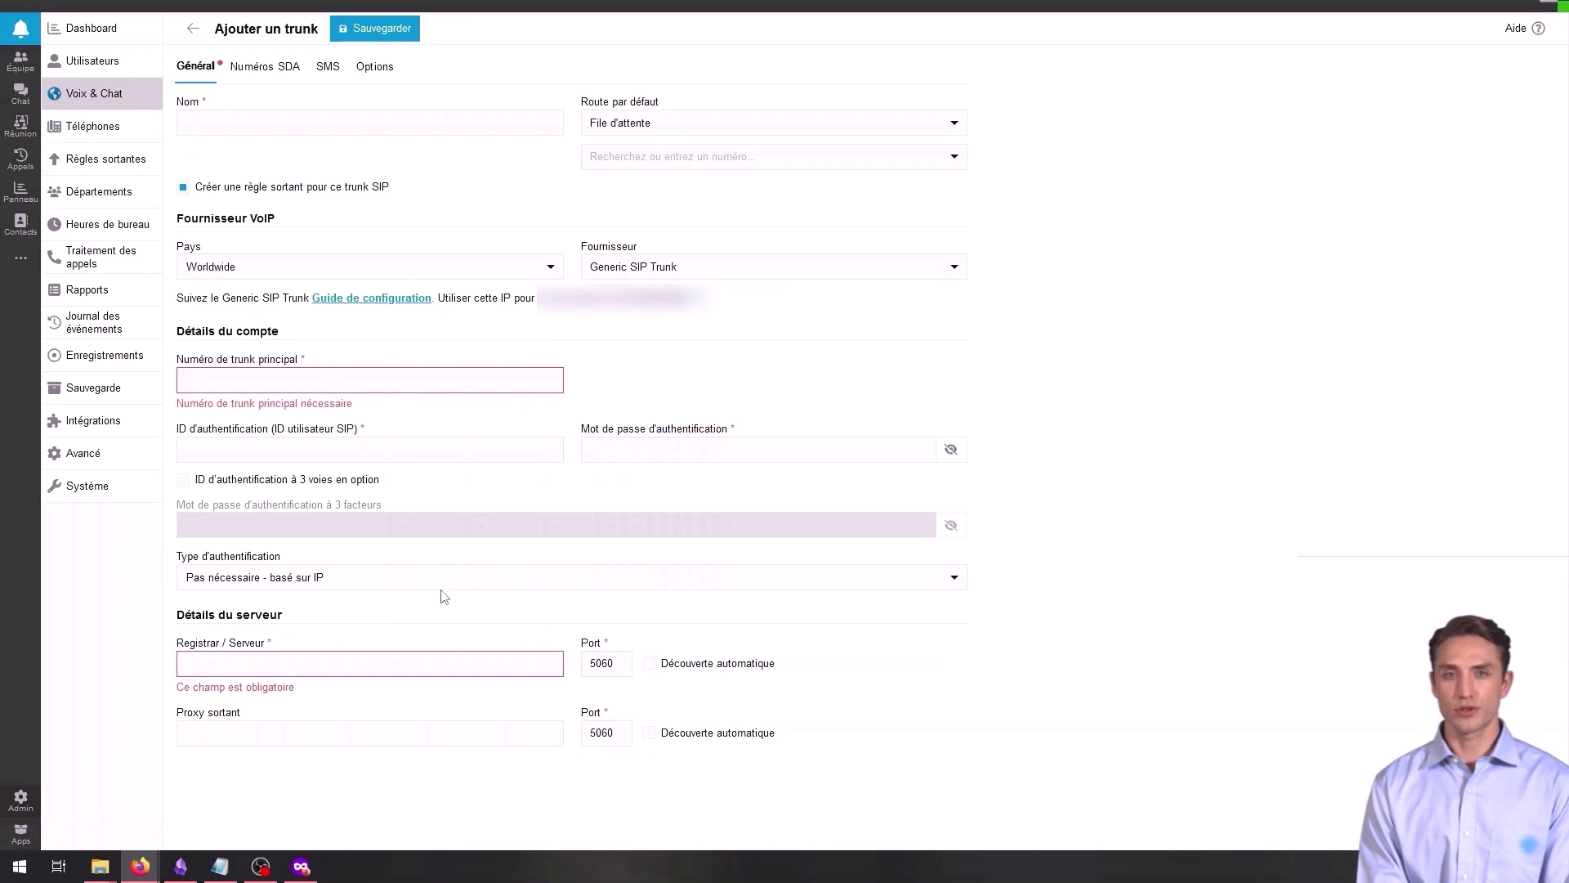
Set the authentication type to Basé sur enregistrement/compte, and leave the trunk form without saving.
left_click(413, 586)
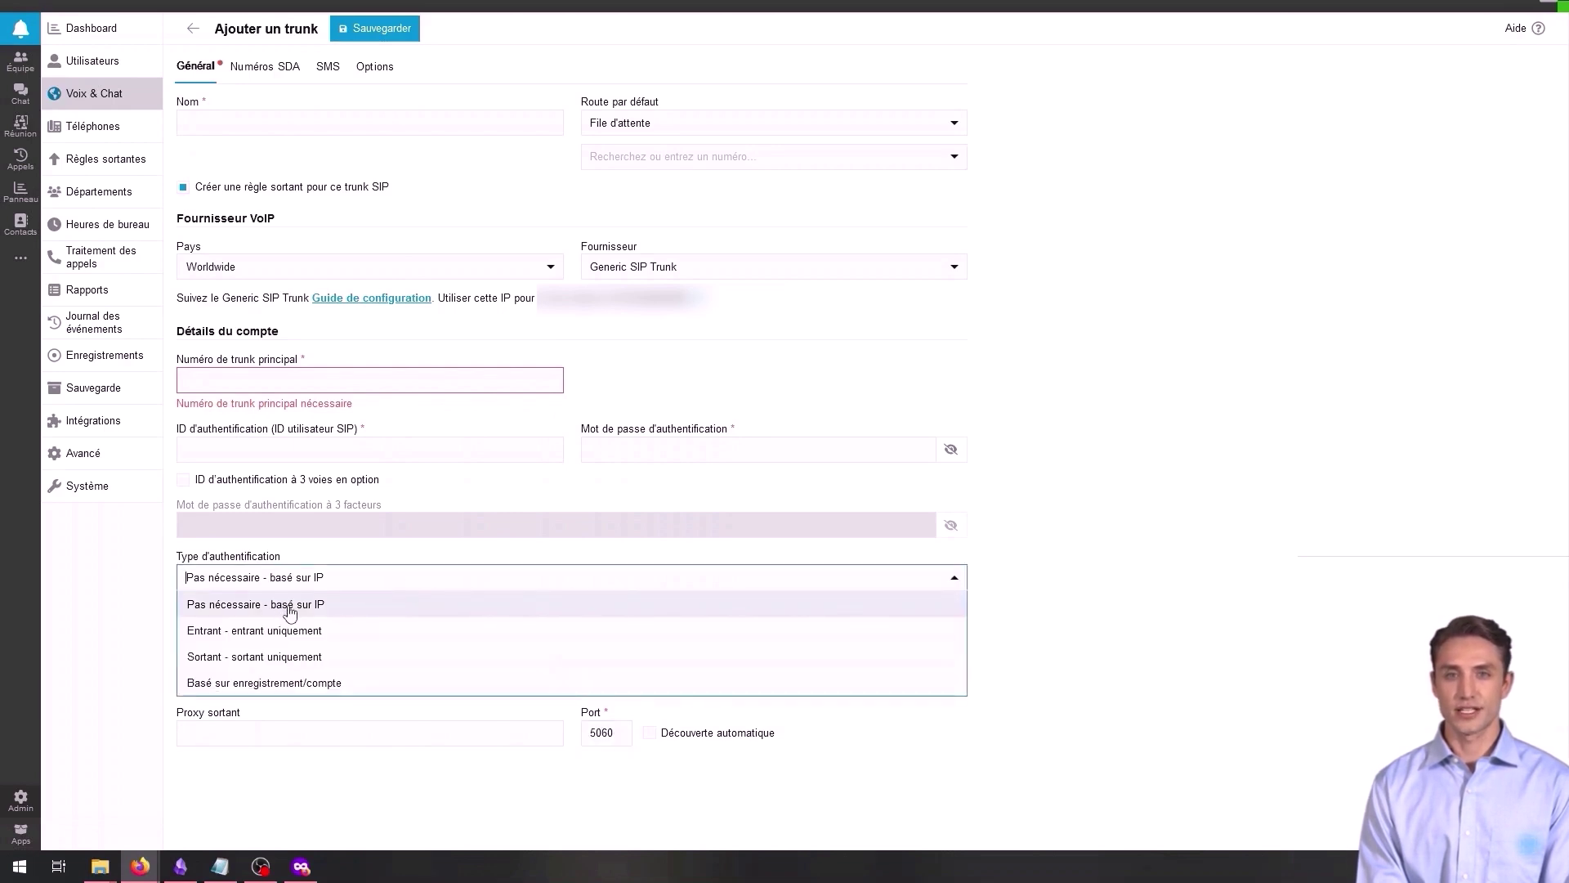
left_click(294, 685)
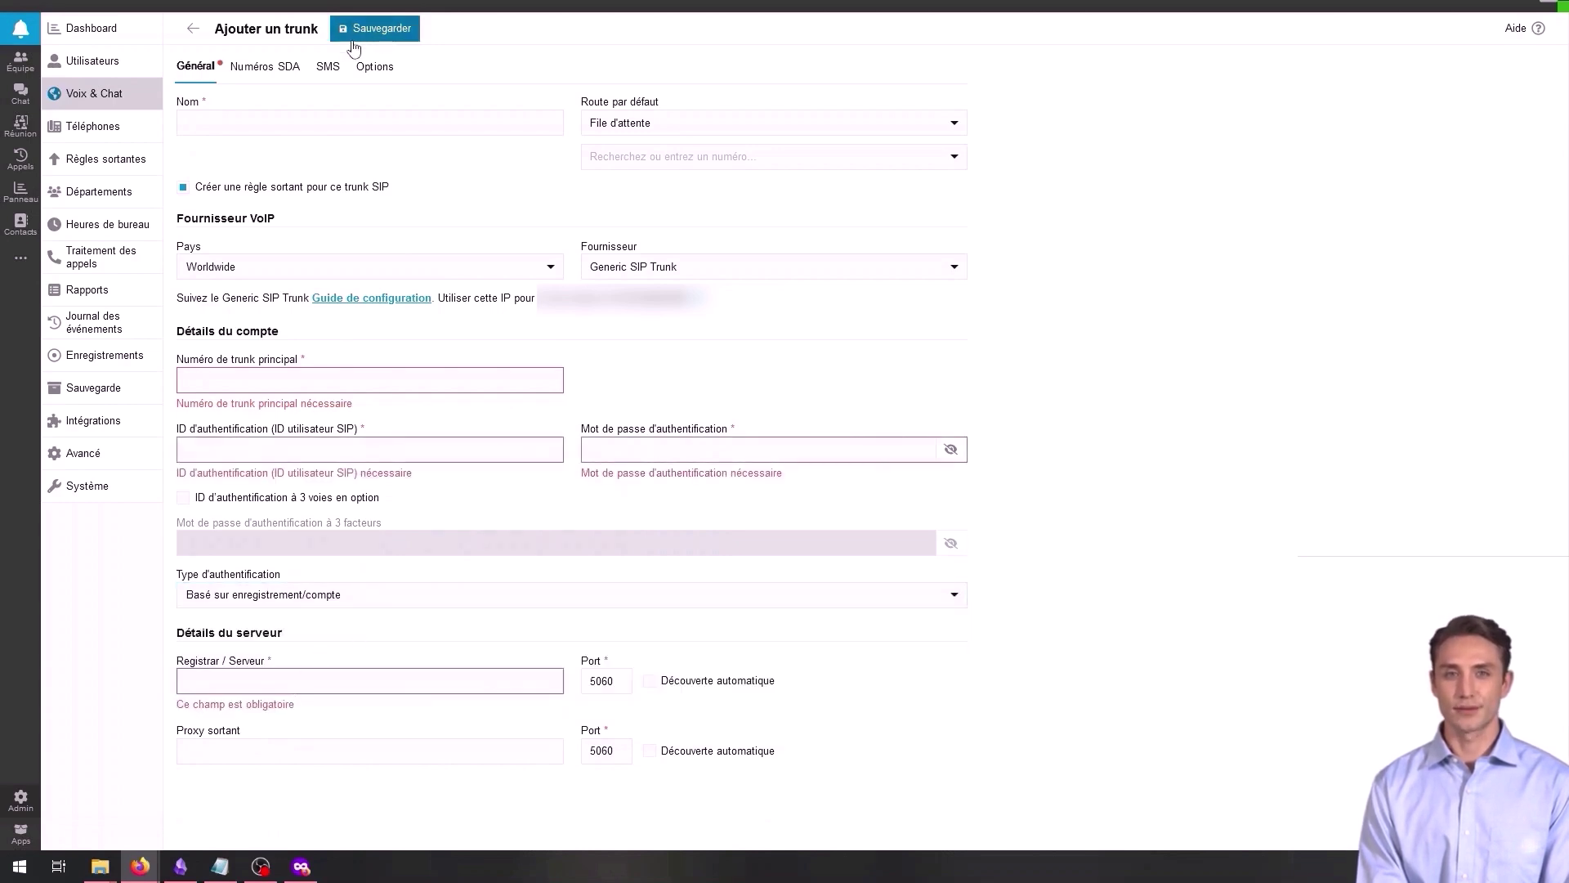
left_click(193, 30)
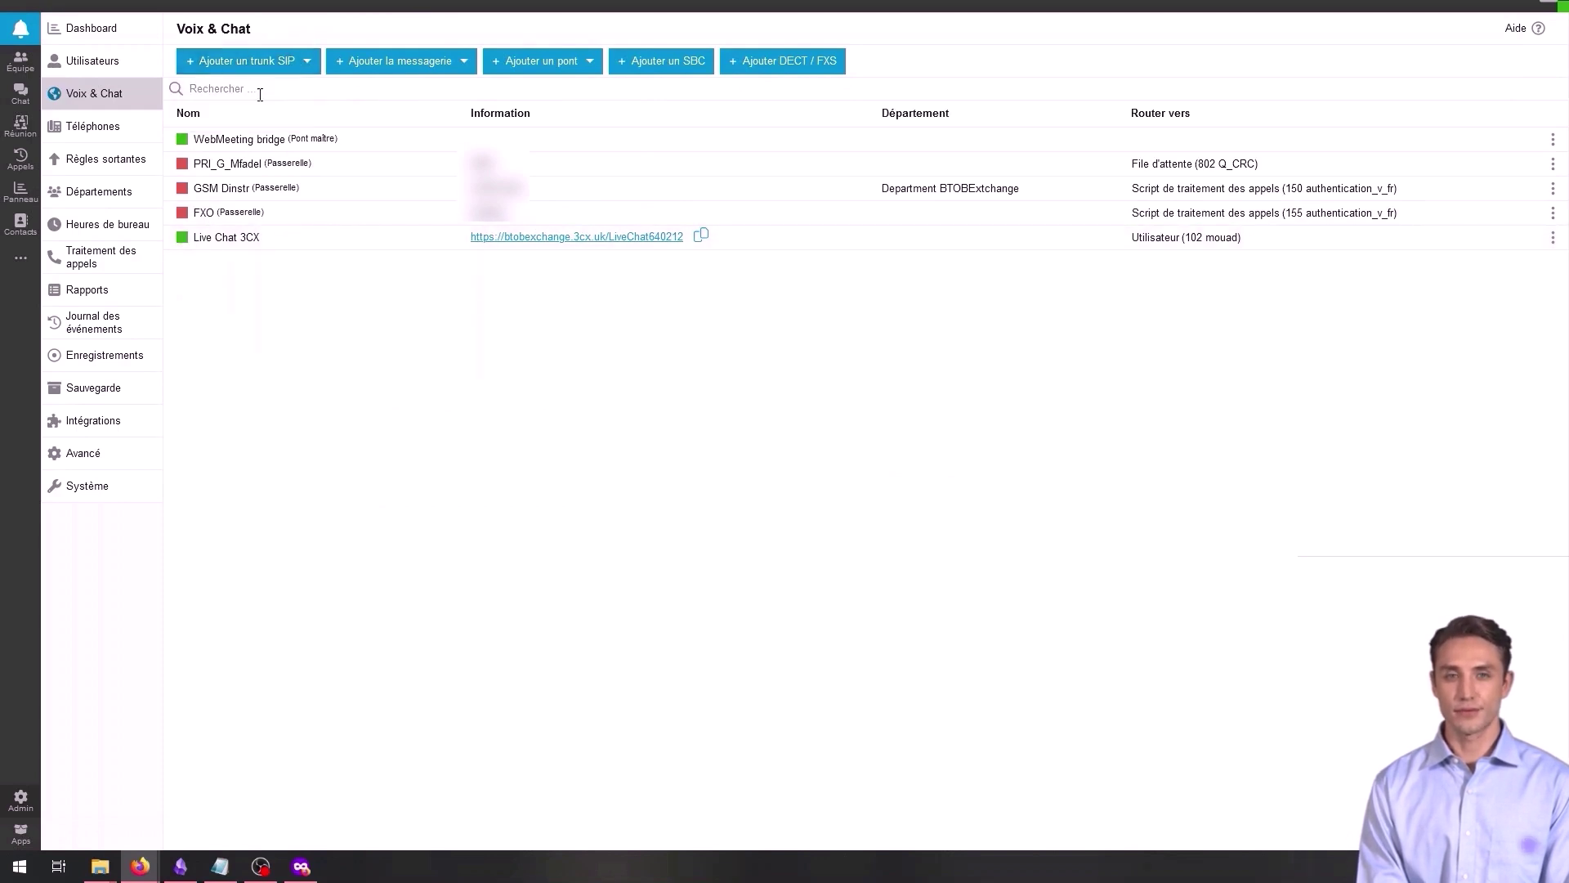
Start another new trunk and choose Generic SIP Trunk as its VoIP provider.
left_click(282, 62)
left_click(625, 264)
scroll(703, 384, "down", 3)
left_click(703, 380)
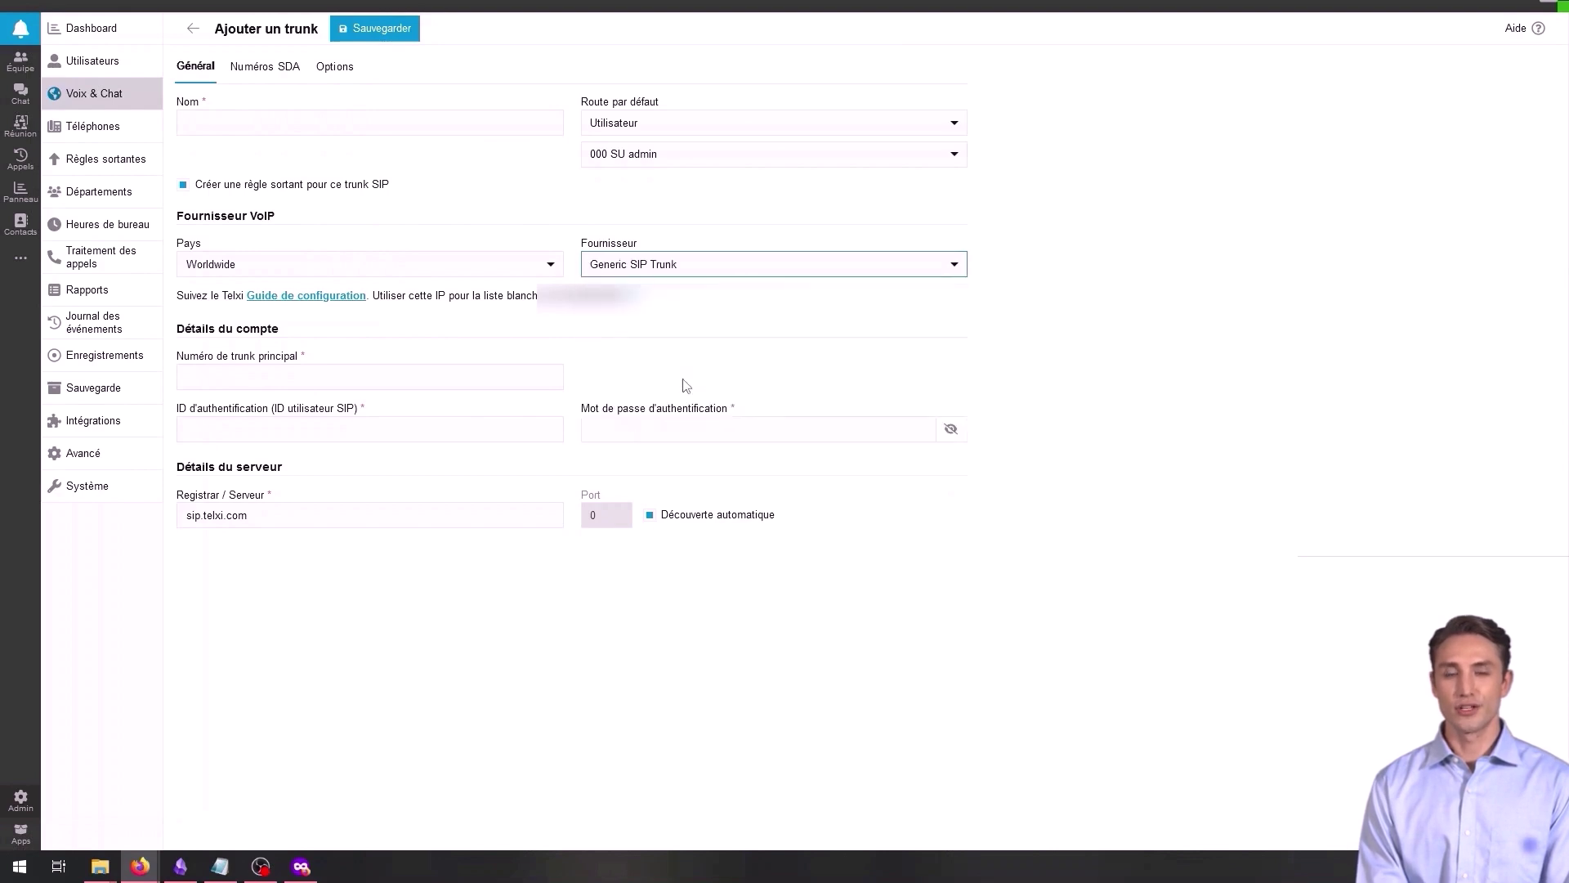
Start and cancel a new SDA number entry for the trunk, and enable SMS for it.
left_click(277, 77)
left_click(223, 111)
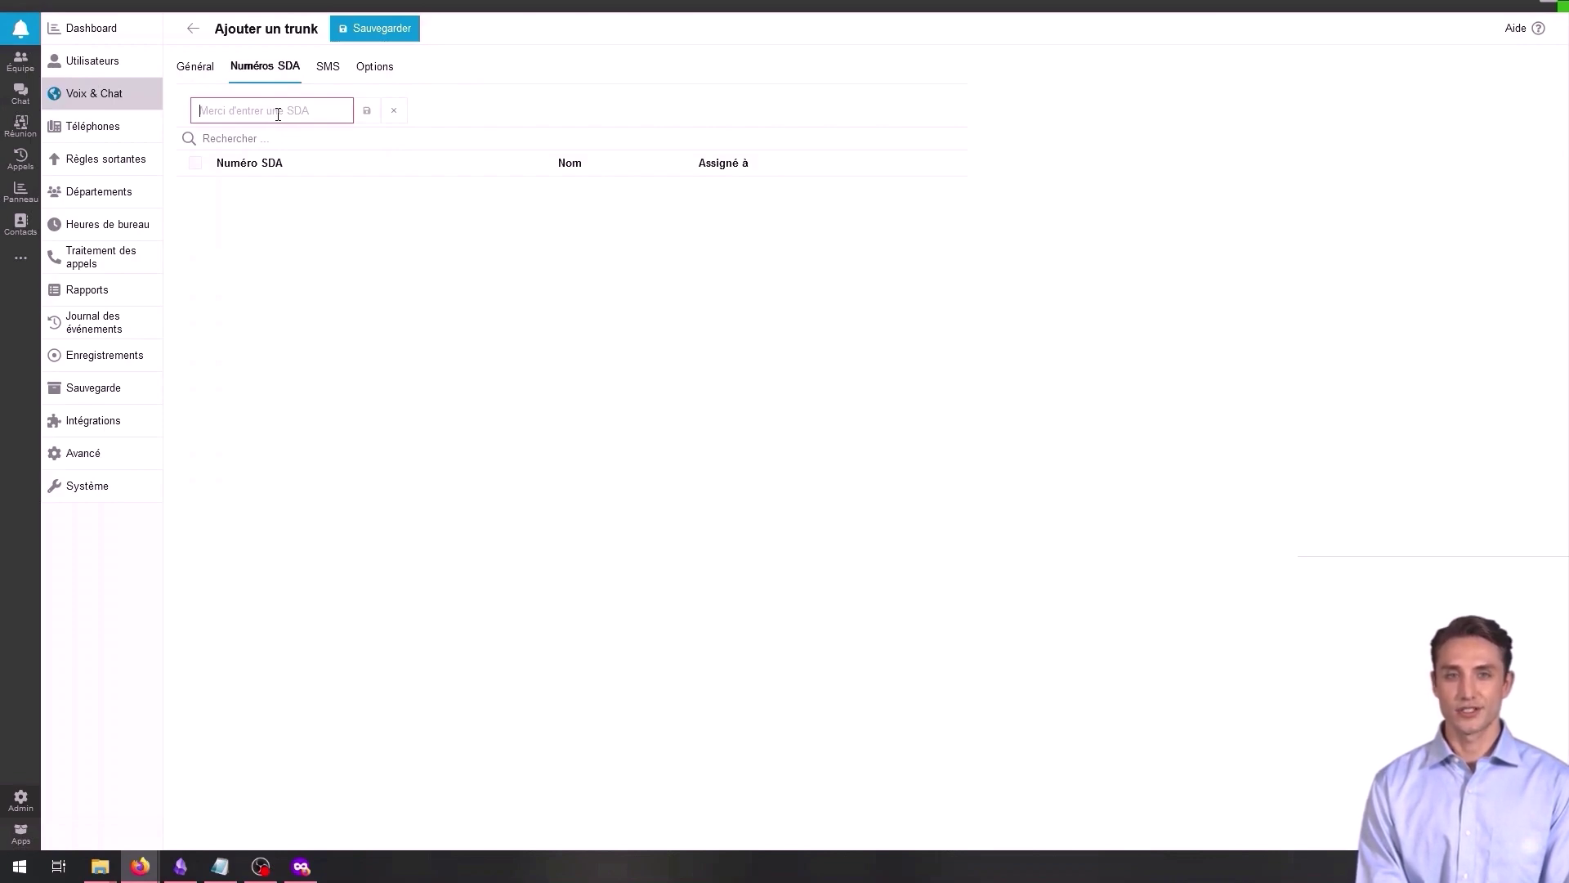
left_click(396, 115)
left_click(328, 66)
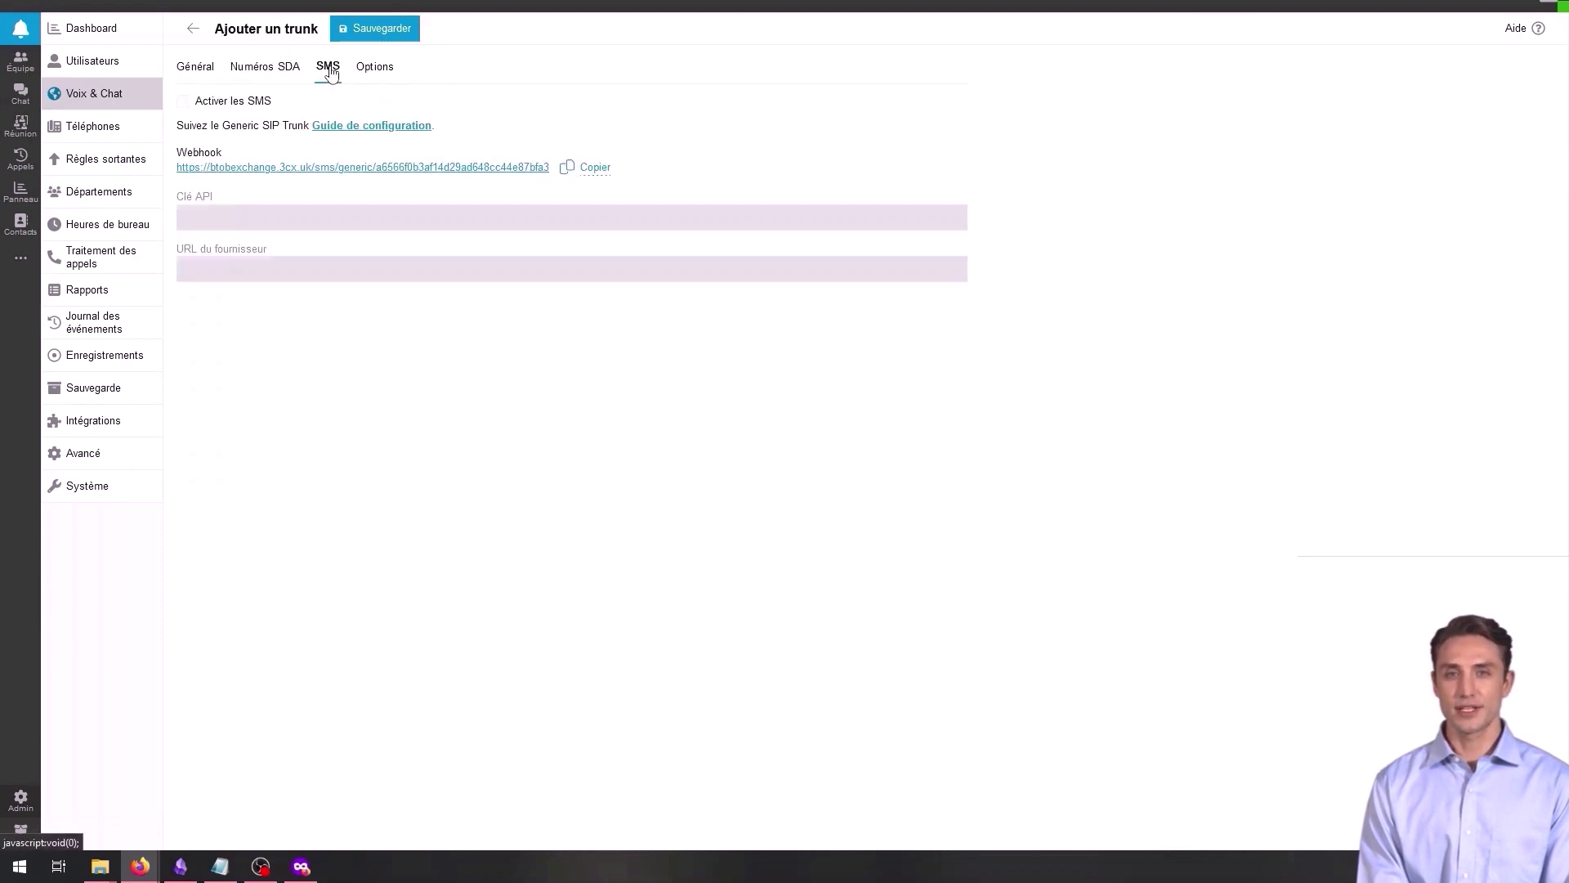
left_click(218, 104)
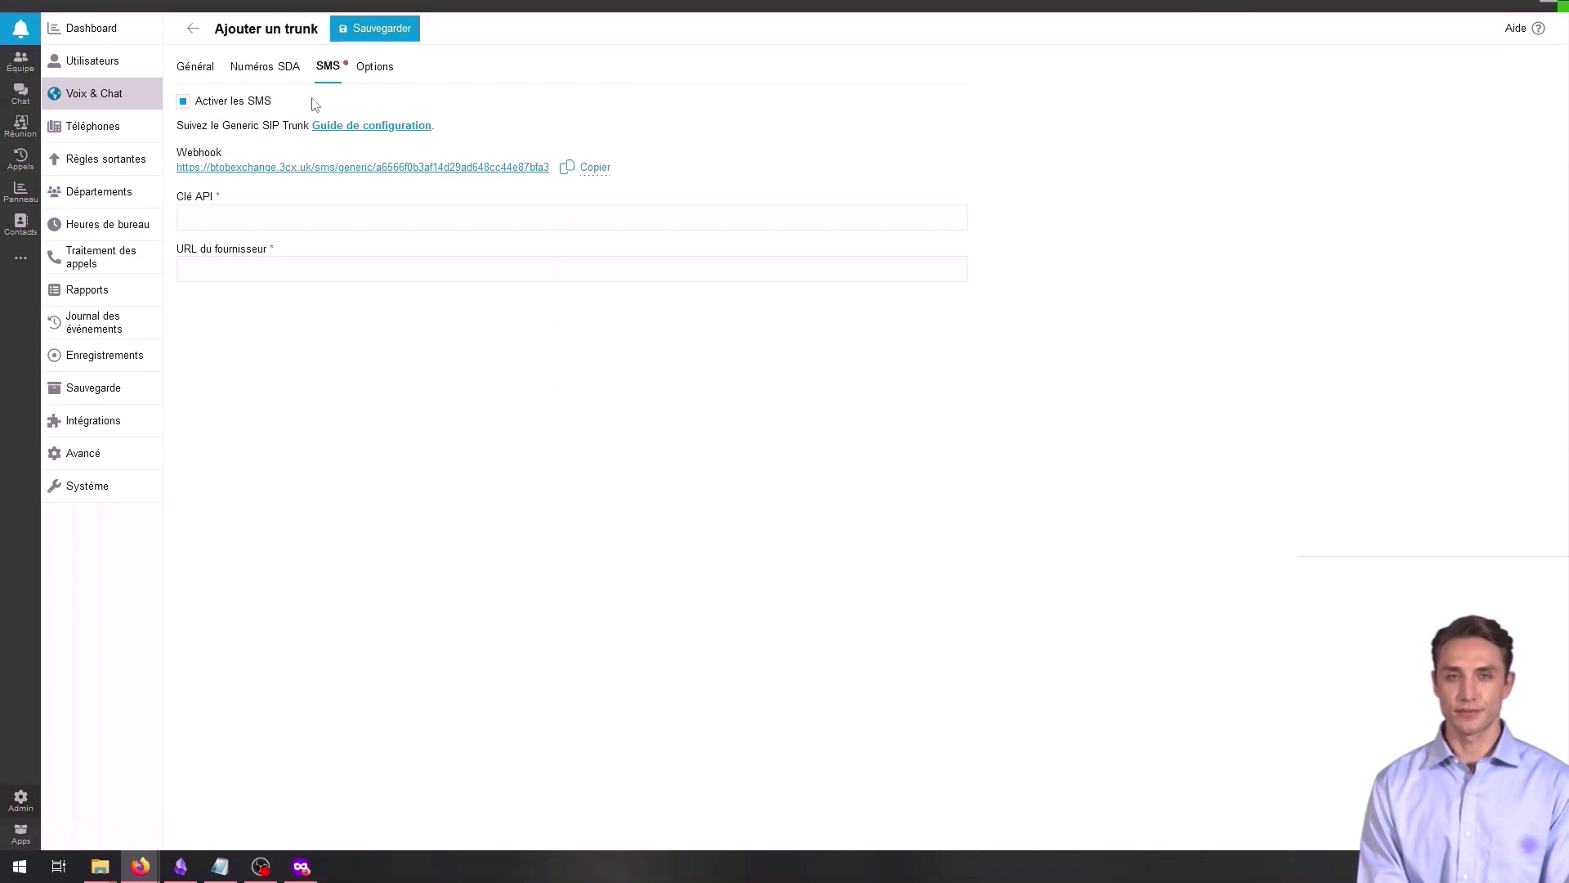
Examine the trunk's options for simultaneous calls, re-registration delay and E164 caller ID conversion, and leave the form without saving.
left_click(375, 75)
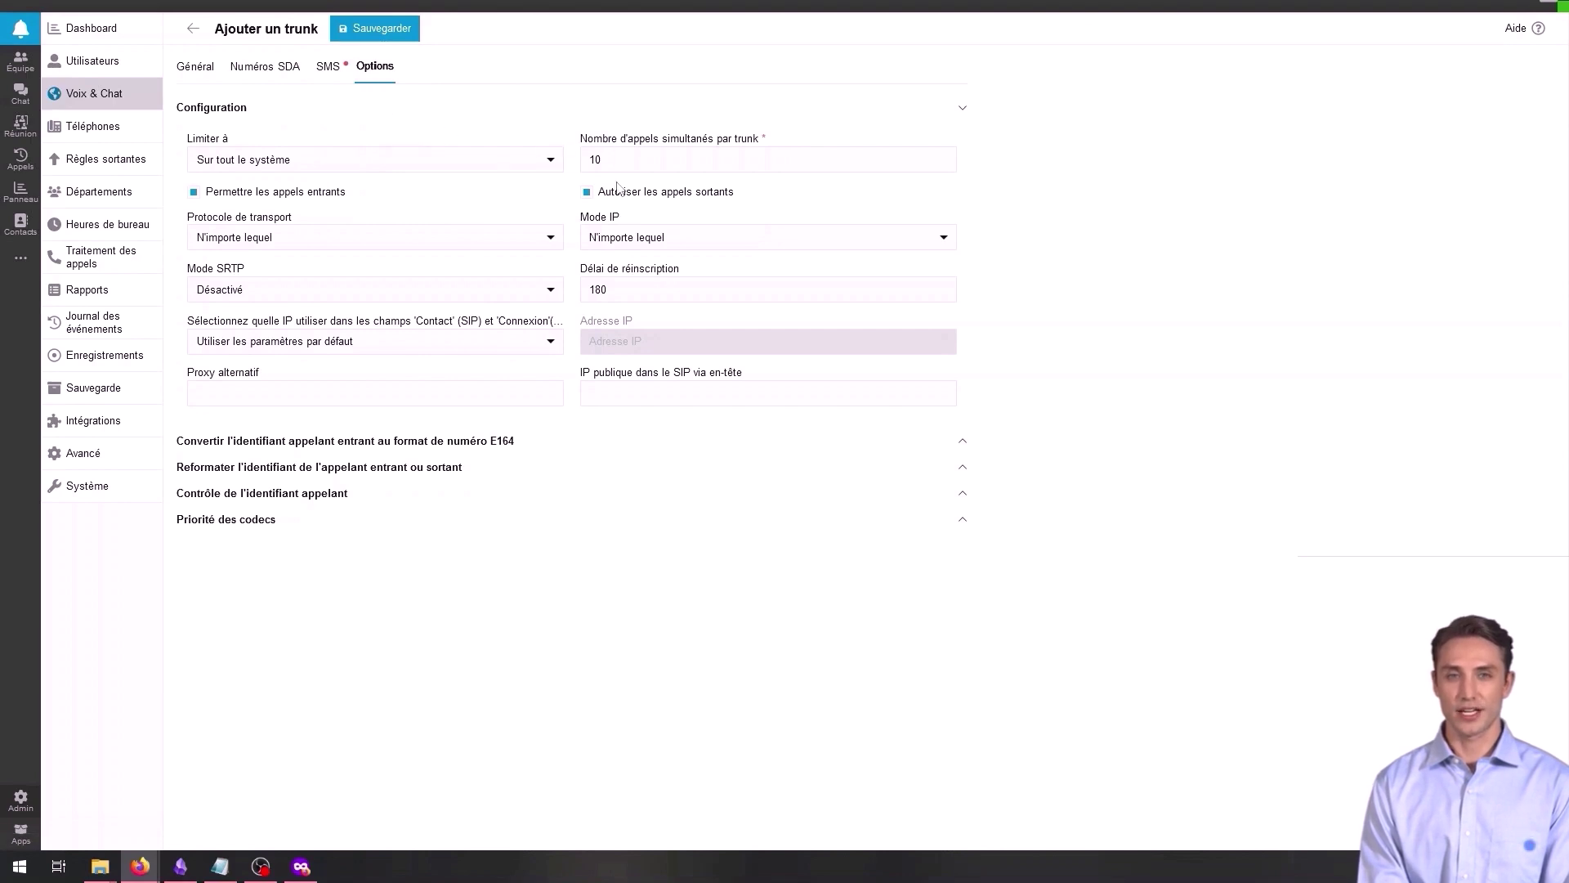
double_click(623, 291)
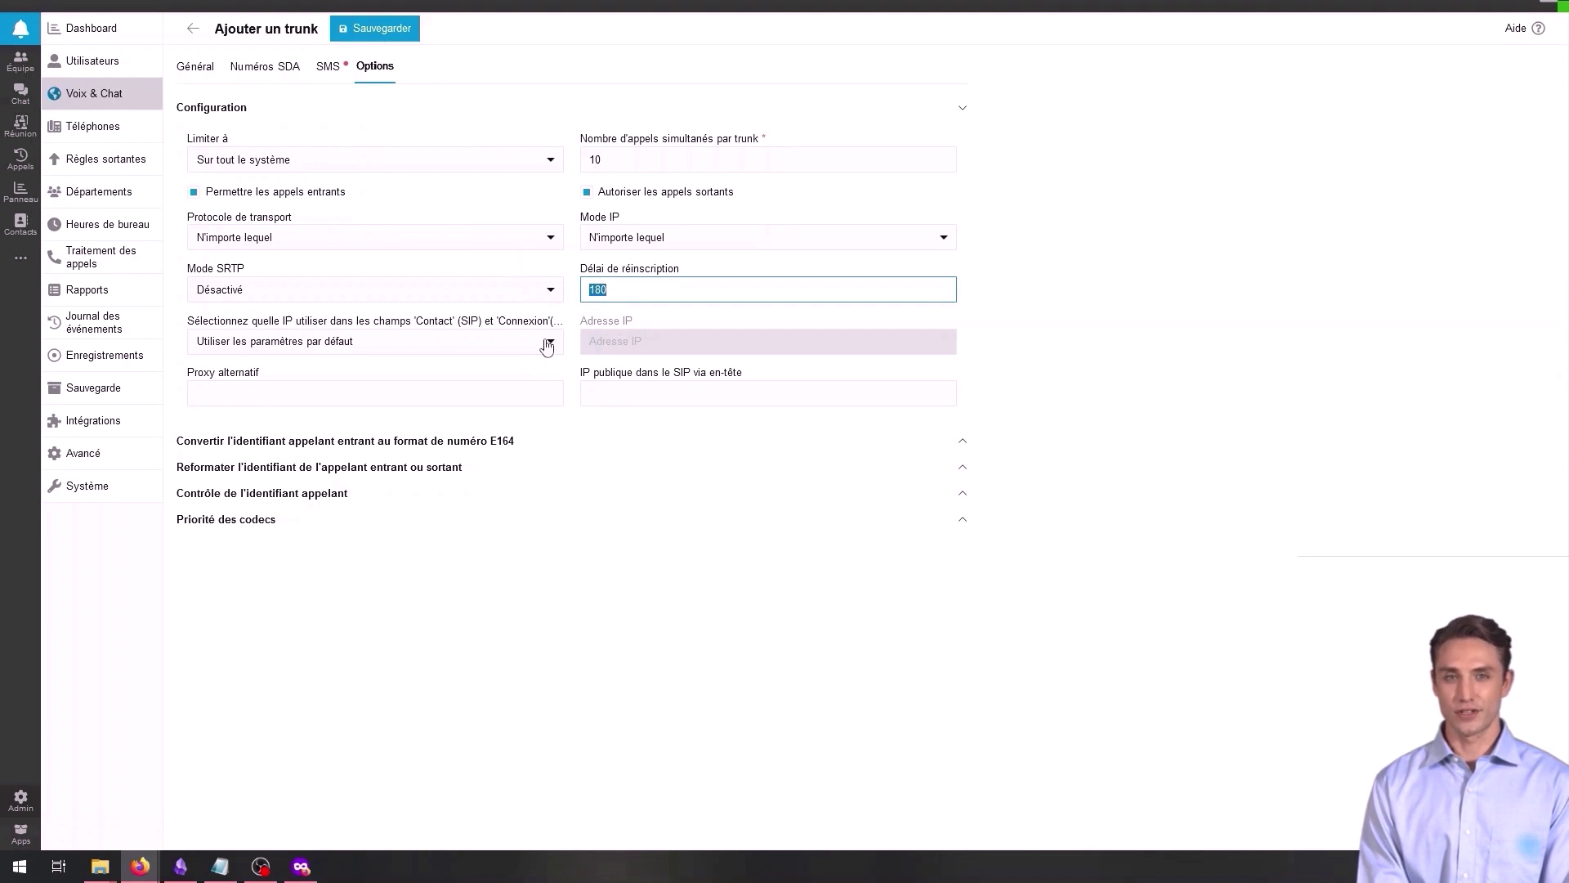
left_click(496, 446)
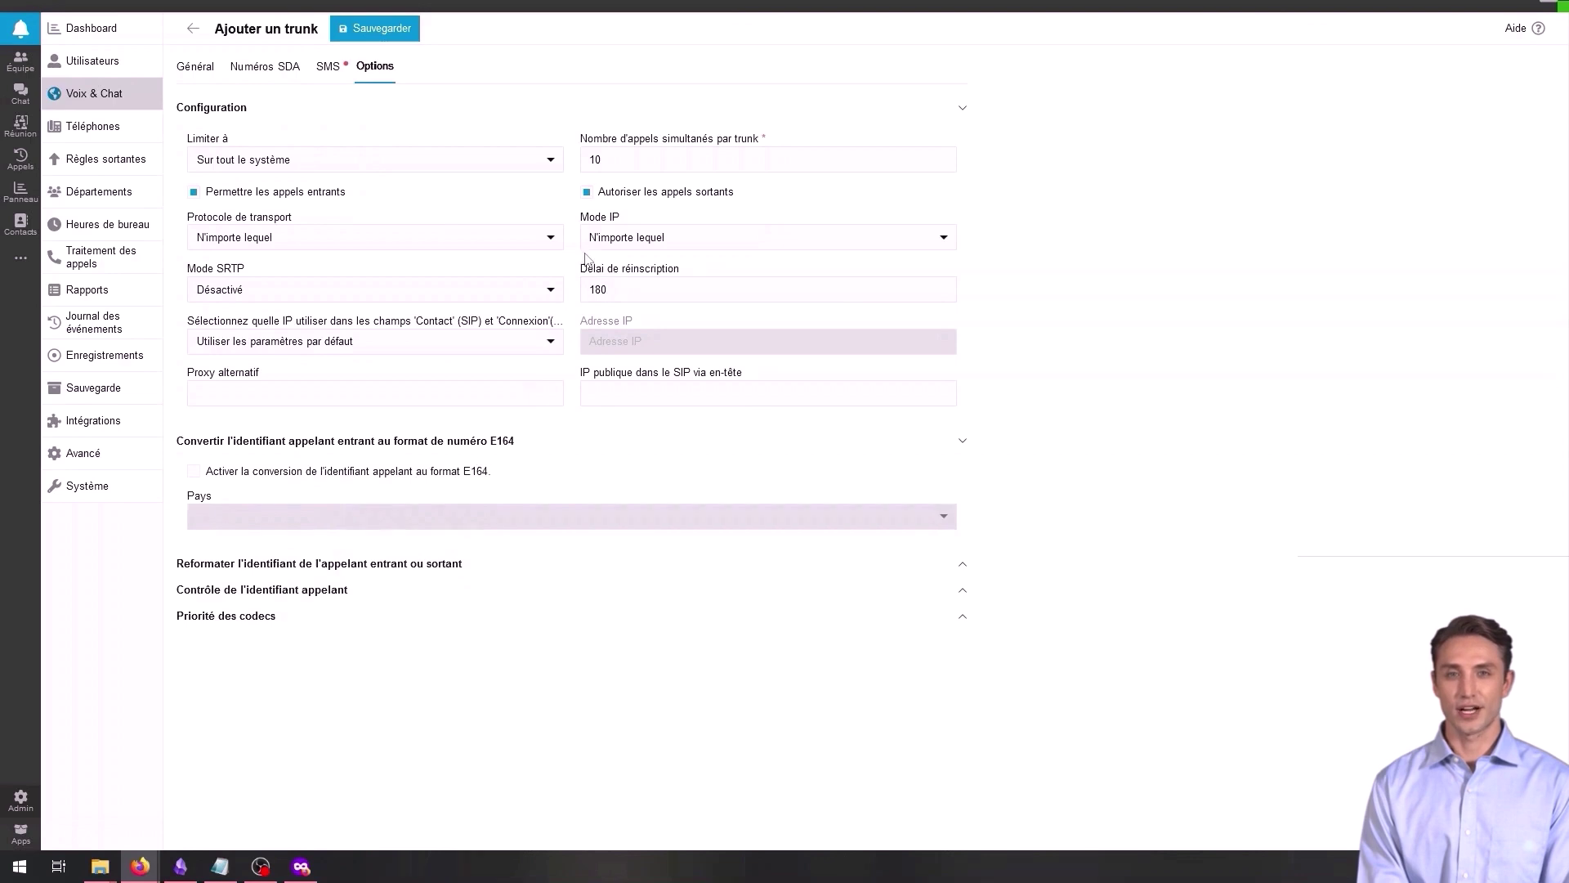
left_click(592, 159)
left_click(554, 196)
left_click(193, 29)
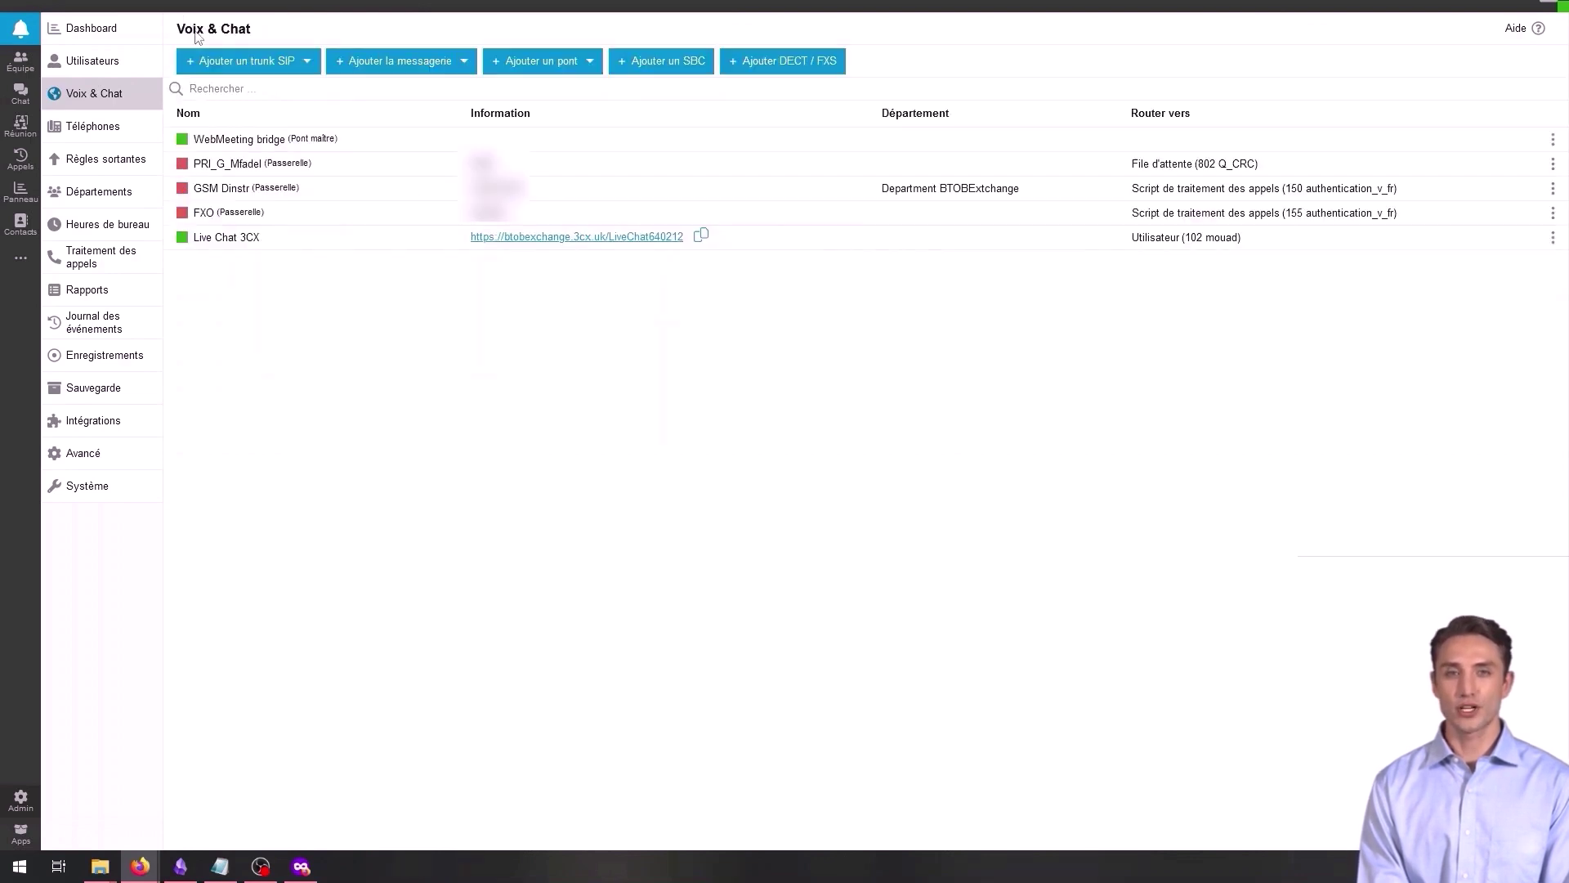
Start adding a new gateway (passerelle) from the Voix & Chat trunk options.
left_click(269, 61)
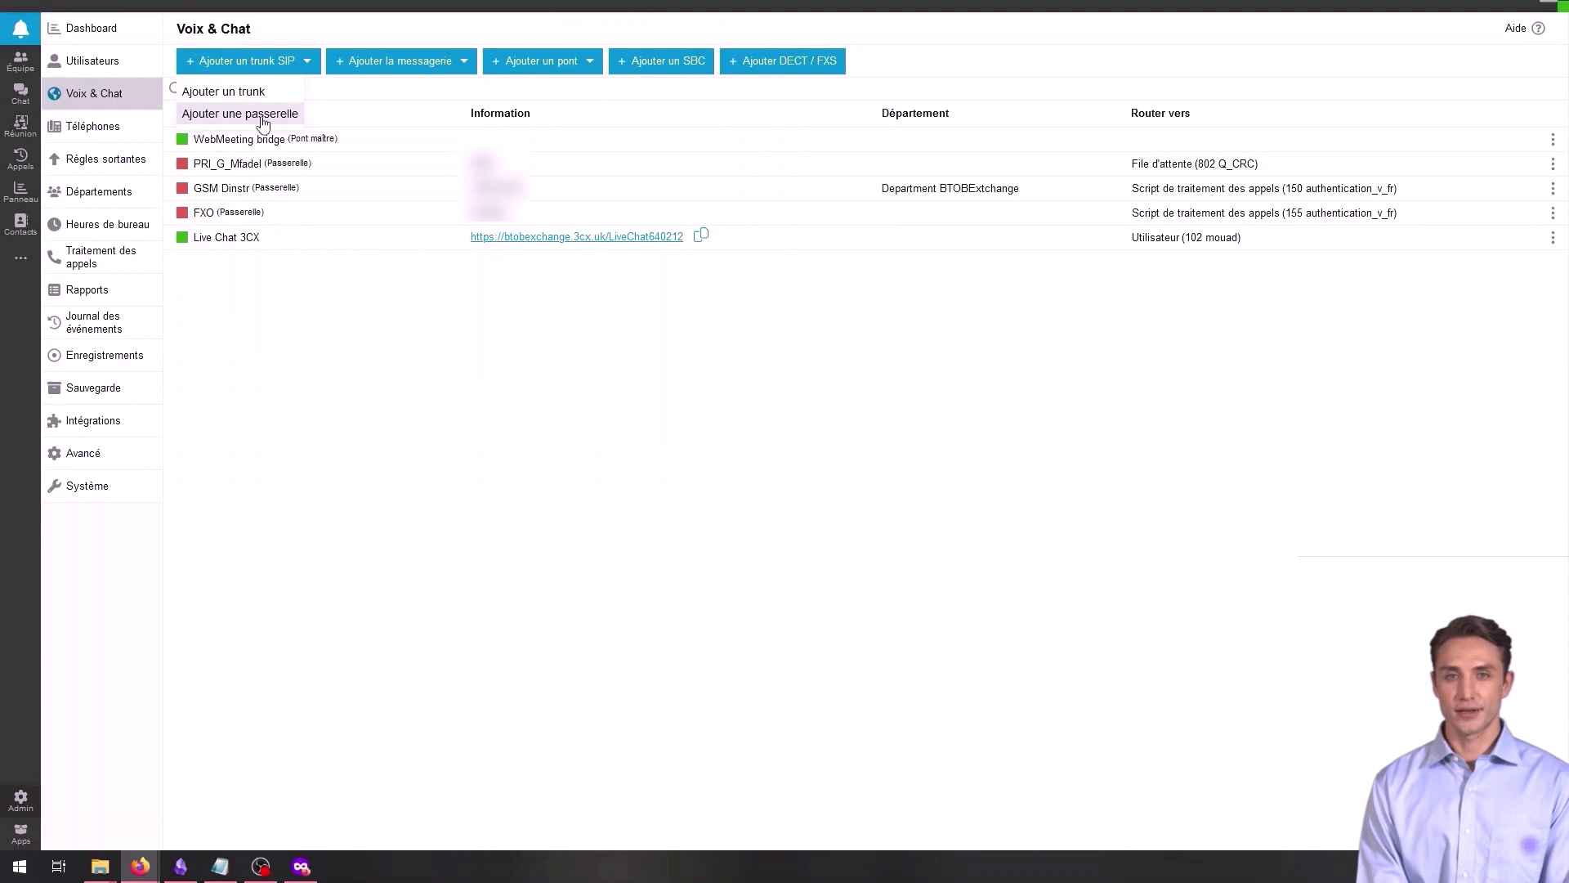
left_click(291, 357)
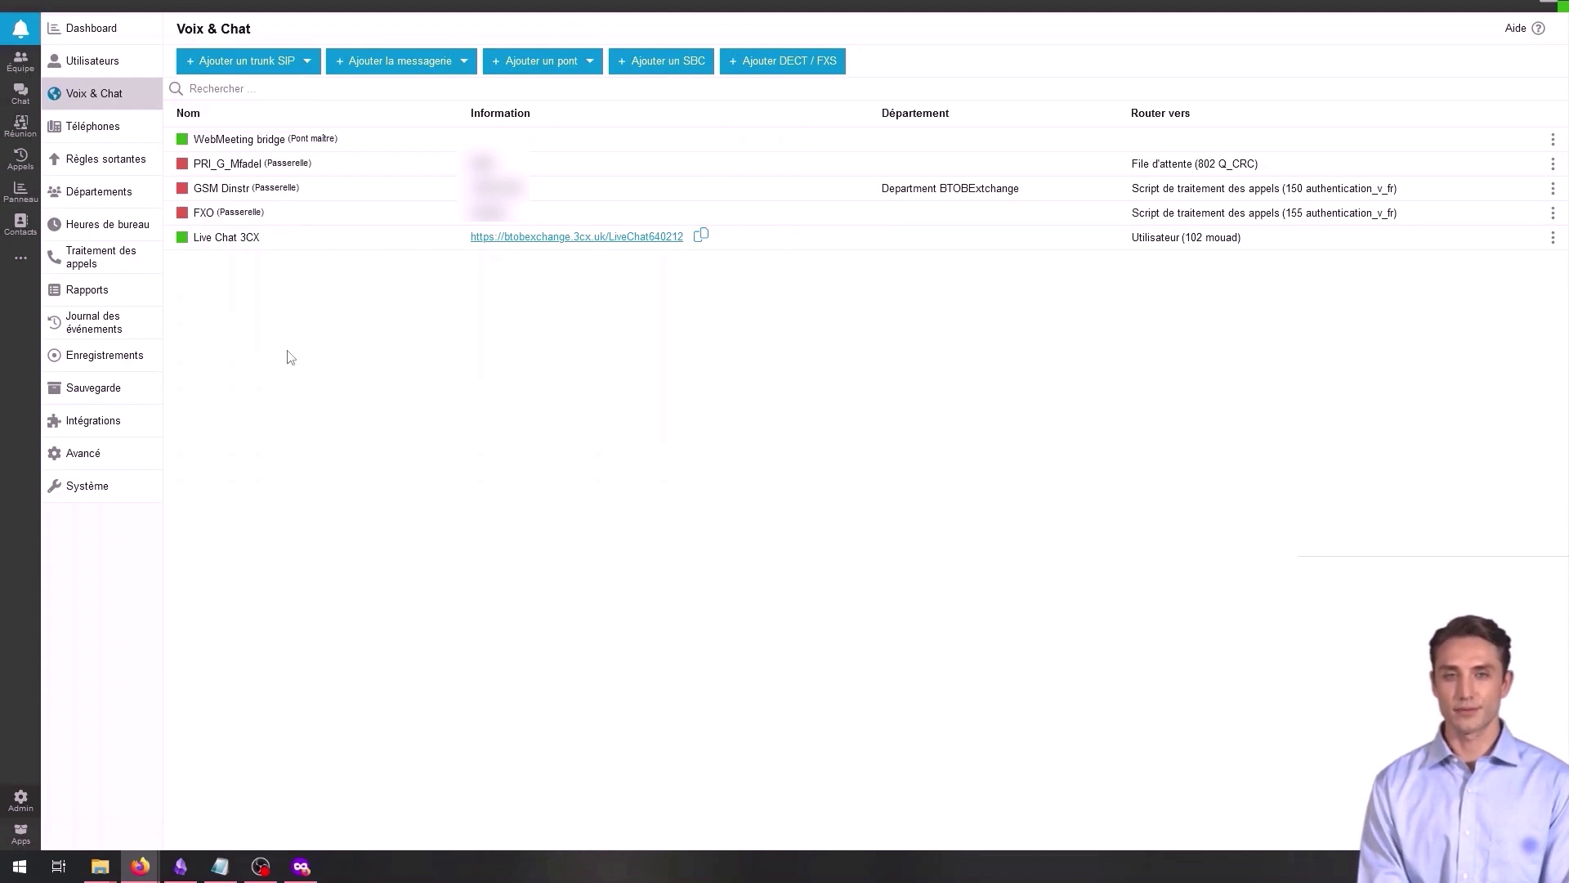
left_click(274, 64)
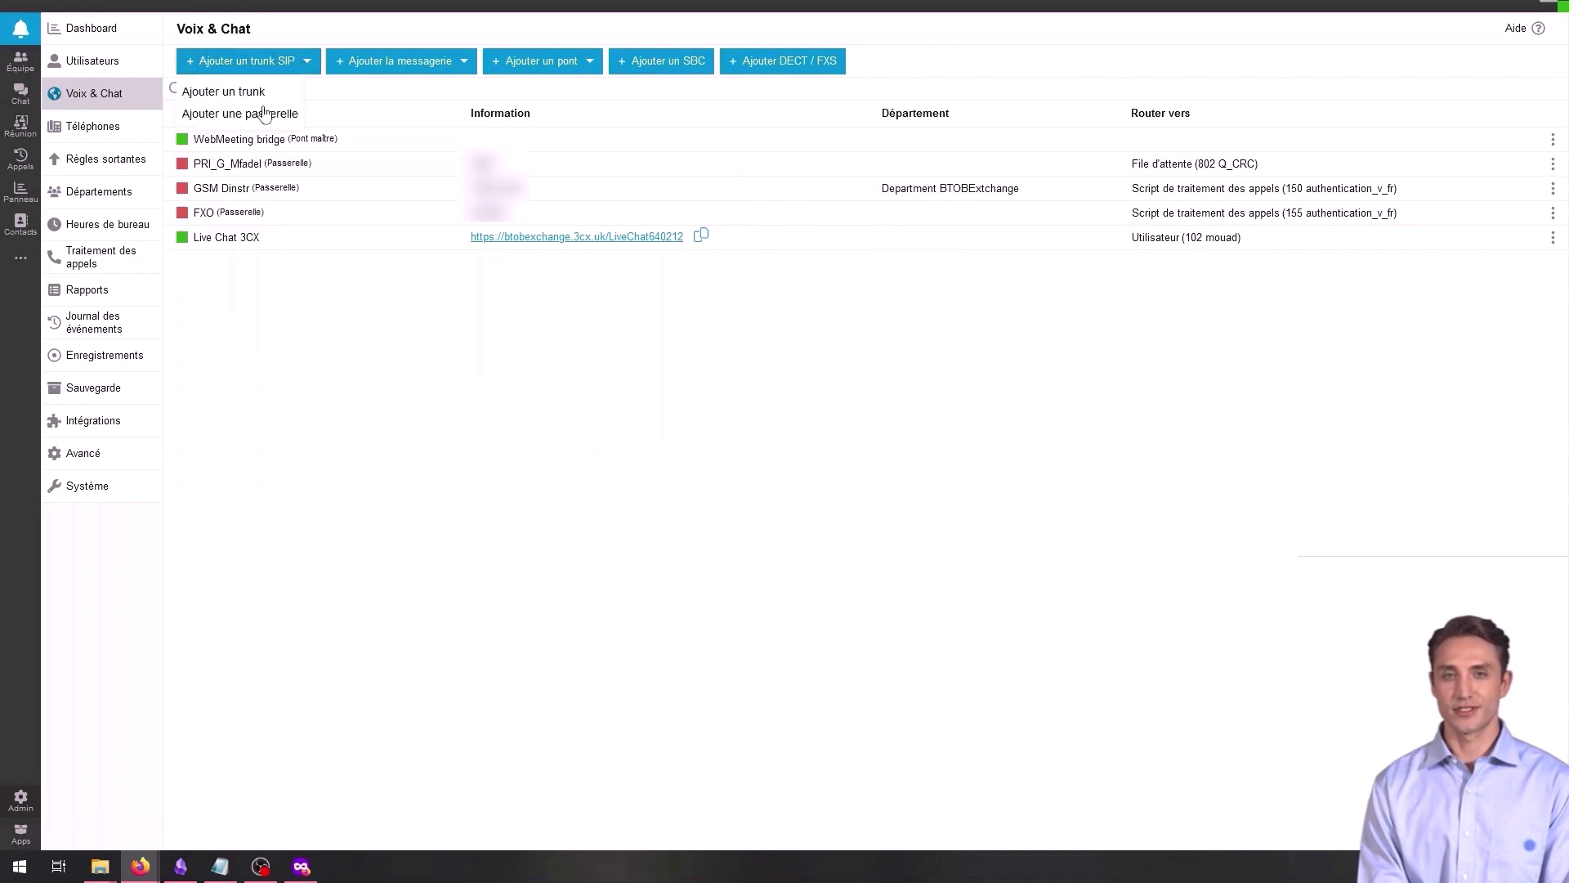
left_click(244, 121)
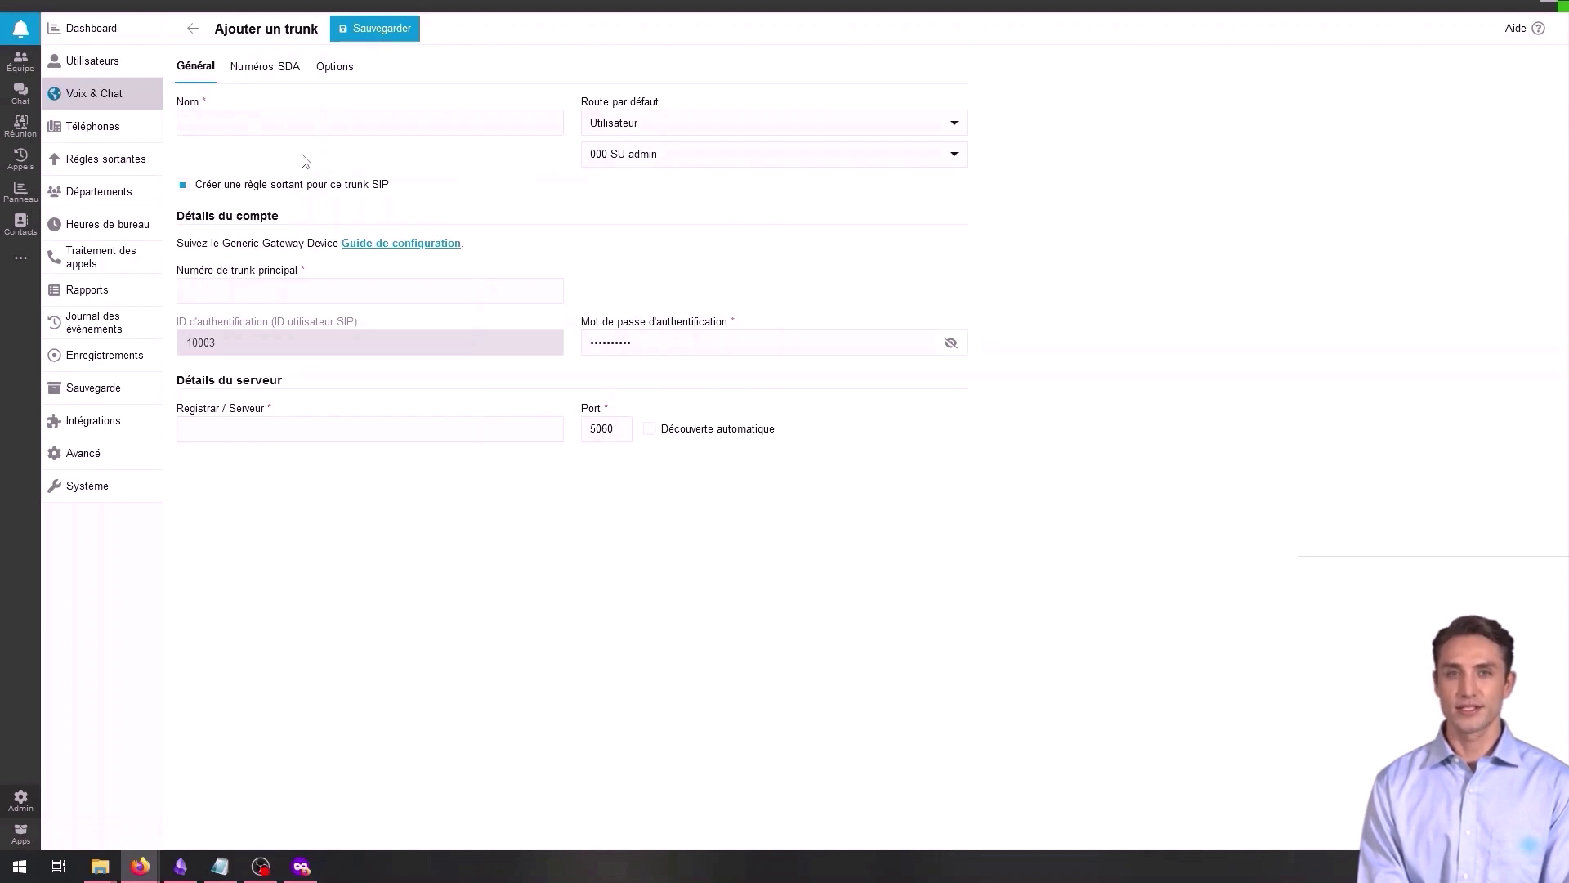
Examine the gateway's general fields: name, default route destination types and users, registrar/server and main trunk number.
left_click(313, 127)
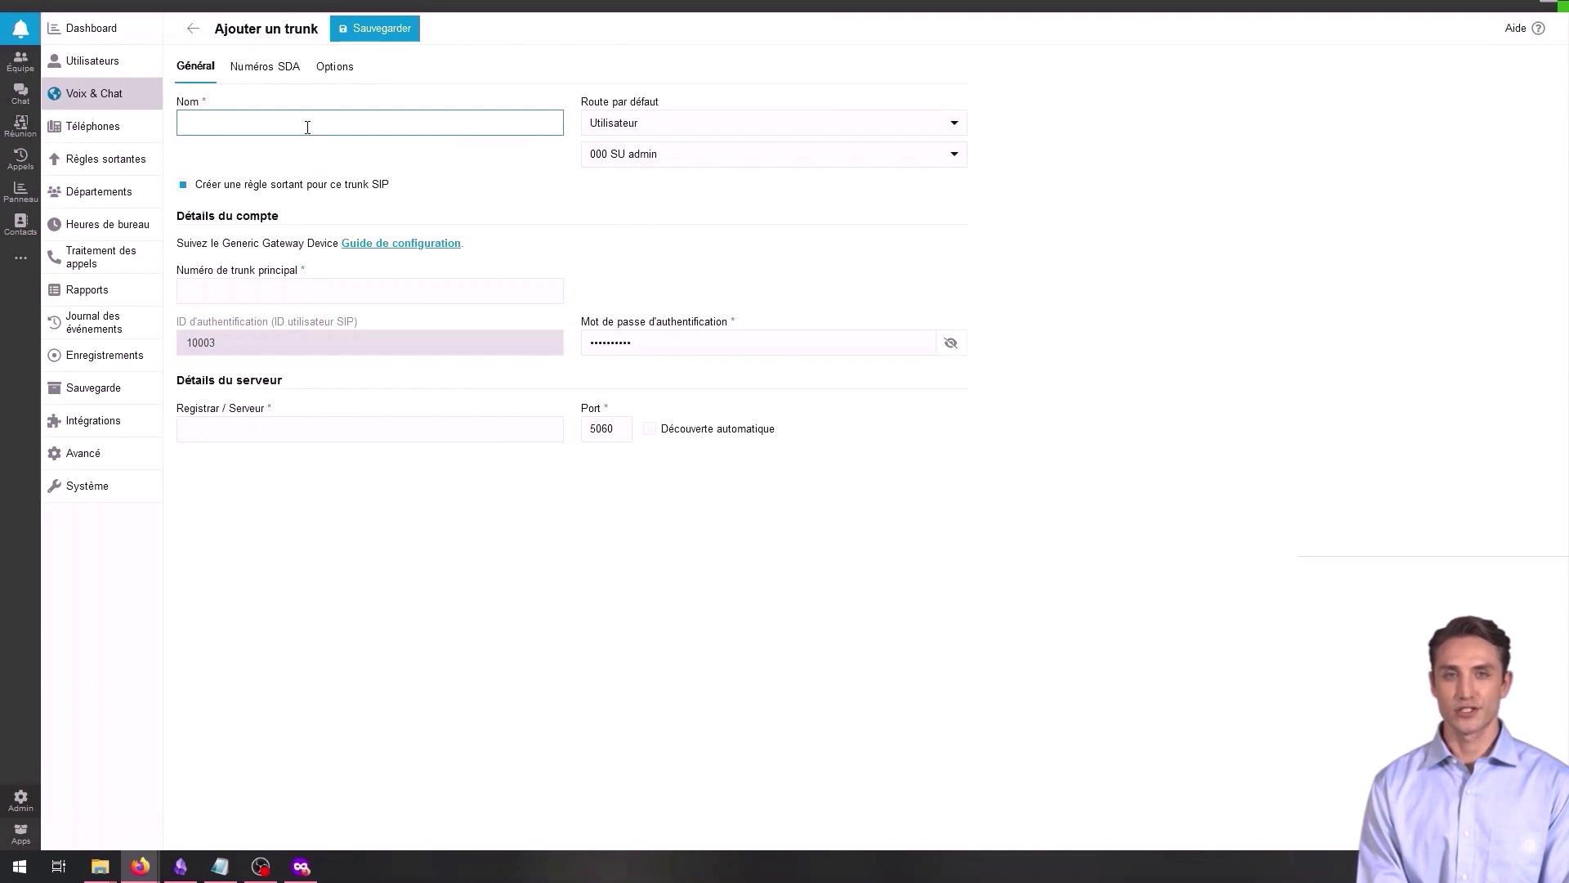
left_click(730, 124)
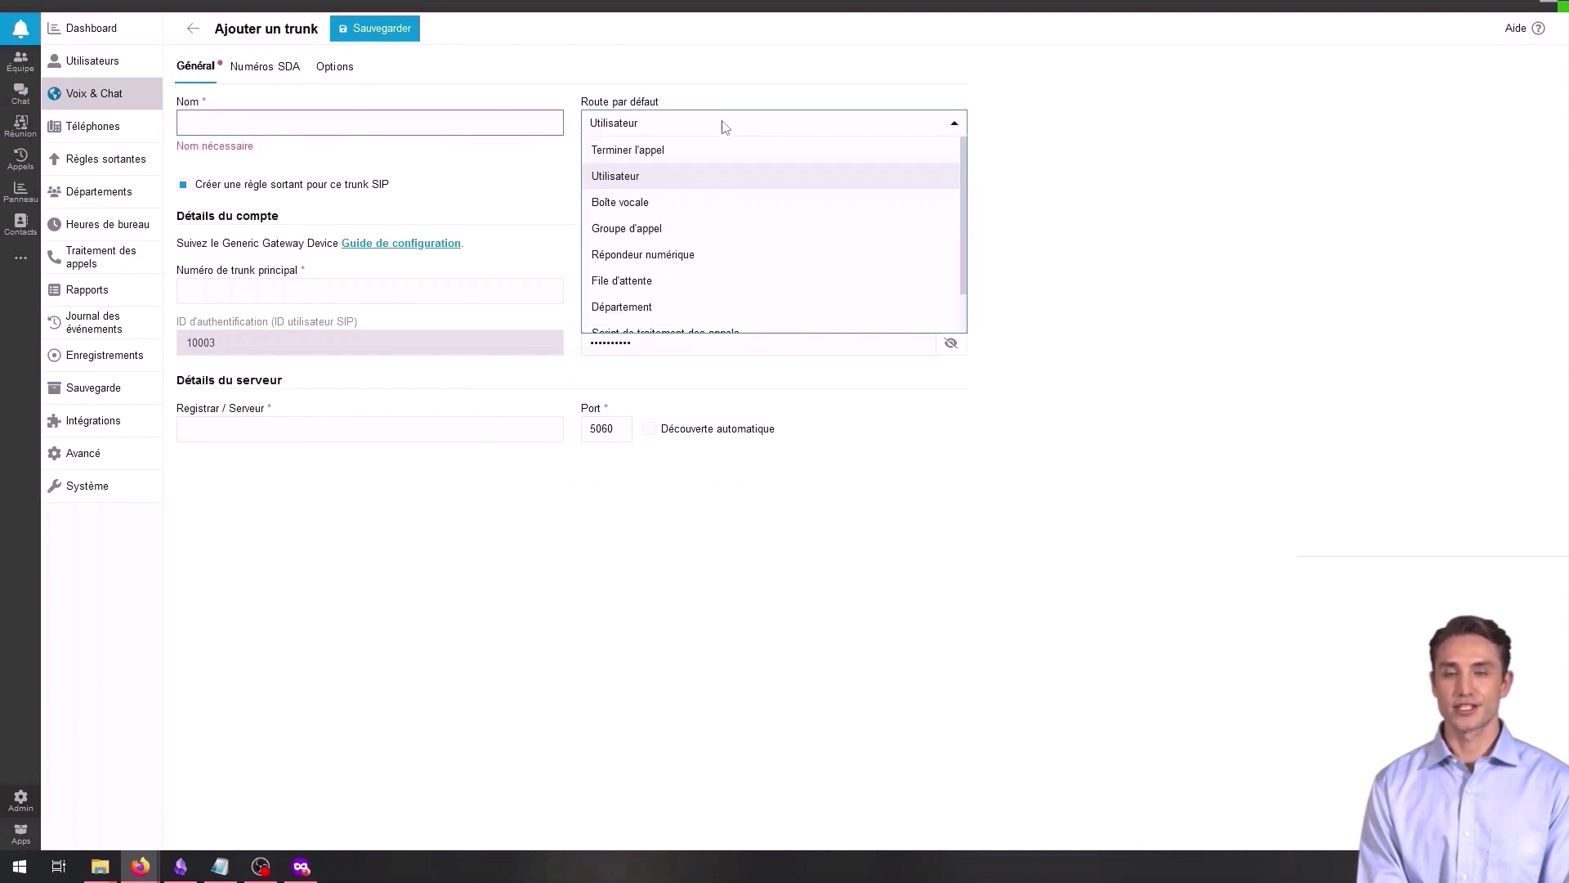
scroll(739, 267, "down", 1)
scroll(739, 267, "down", 1)
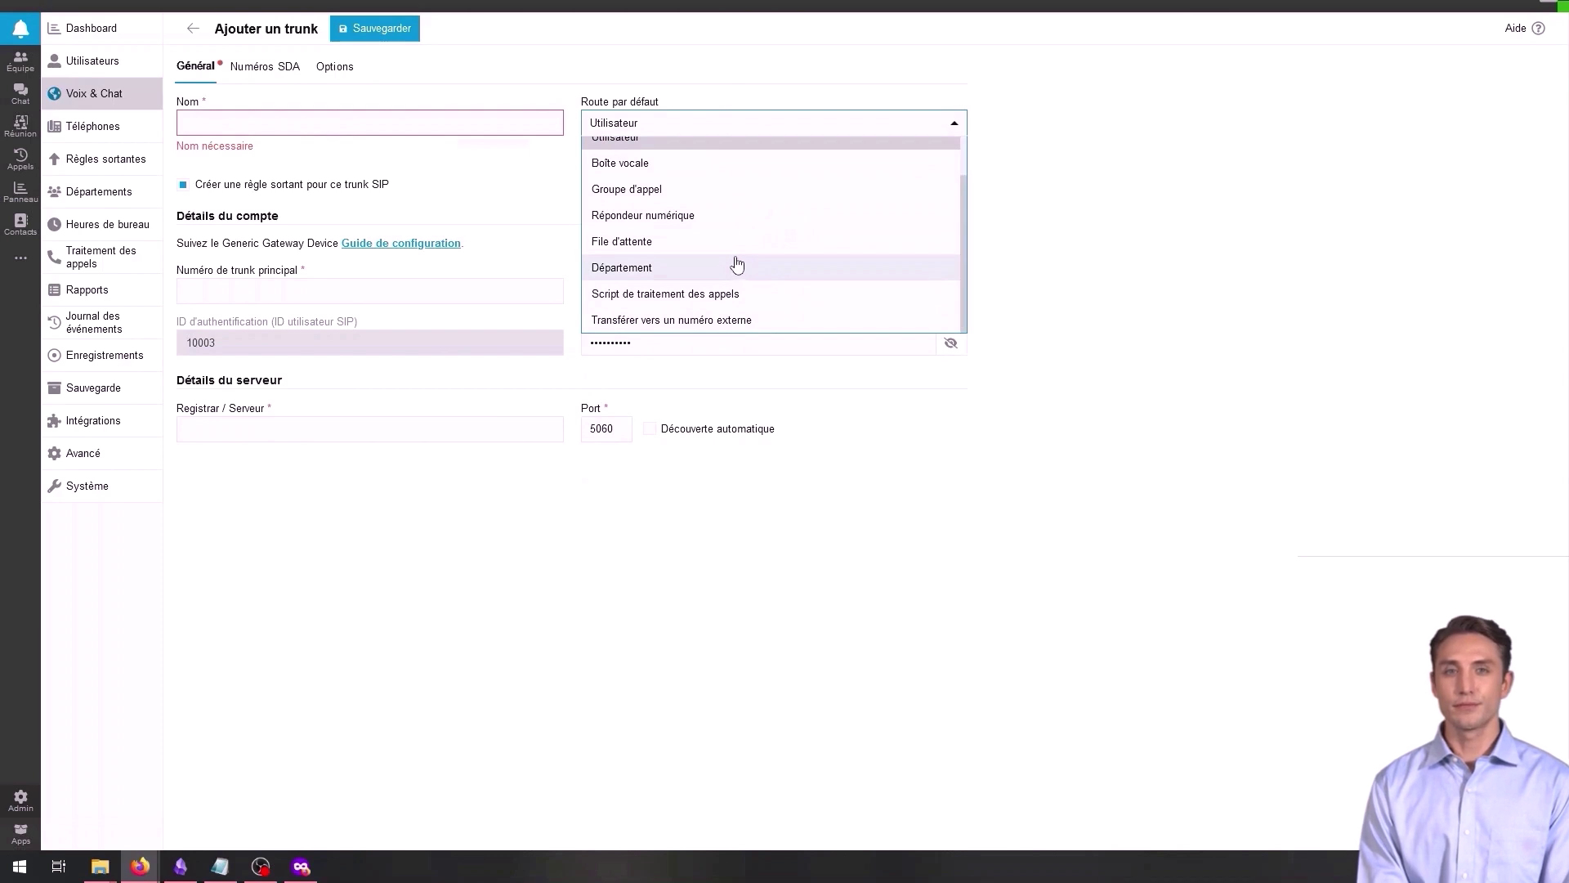
scroll(765, 253, "up", 2)
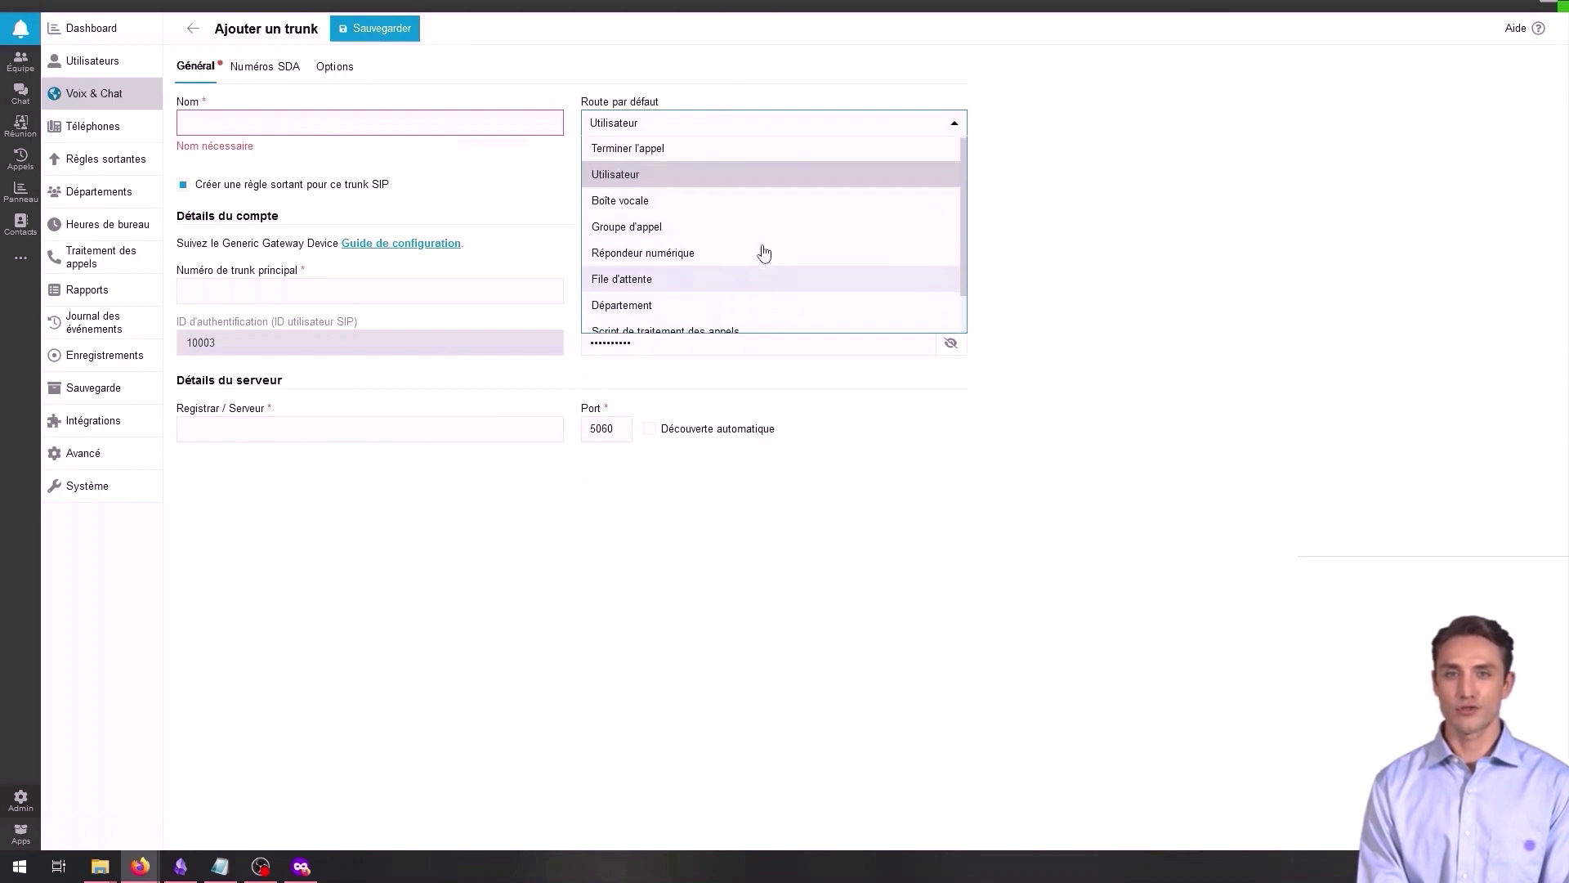
left_click(985, 200)
left_click(836, 165)
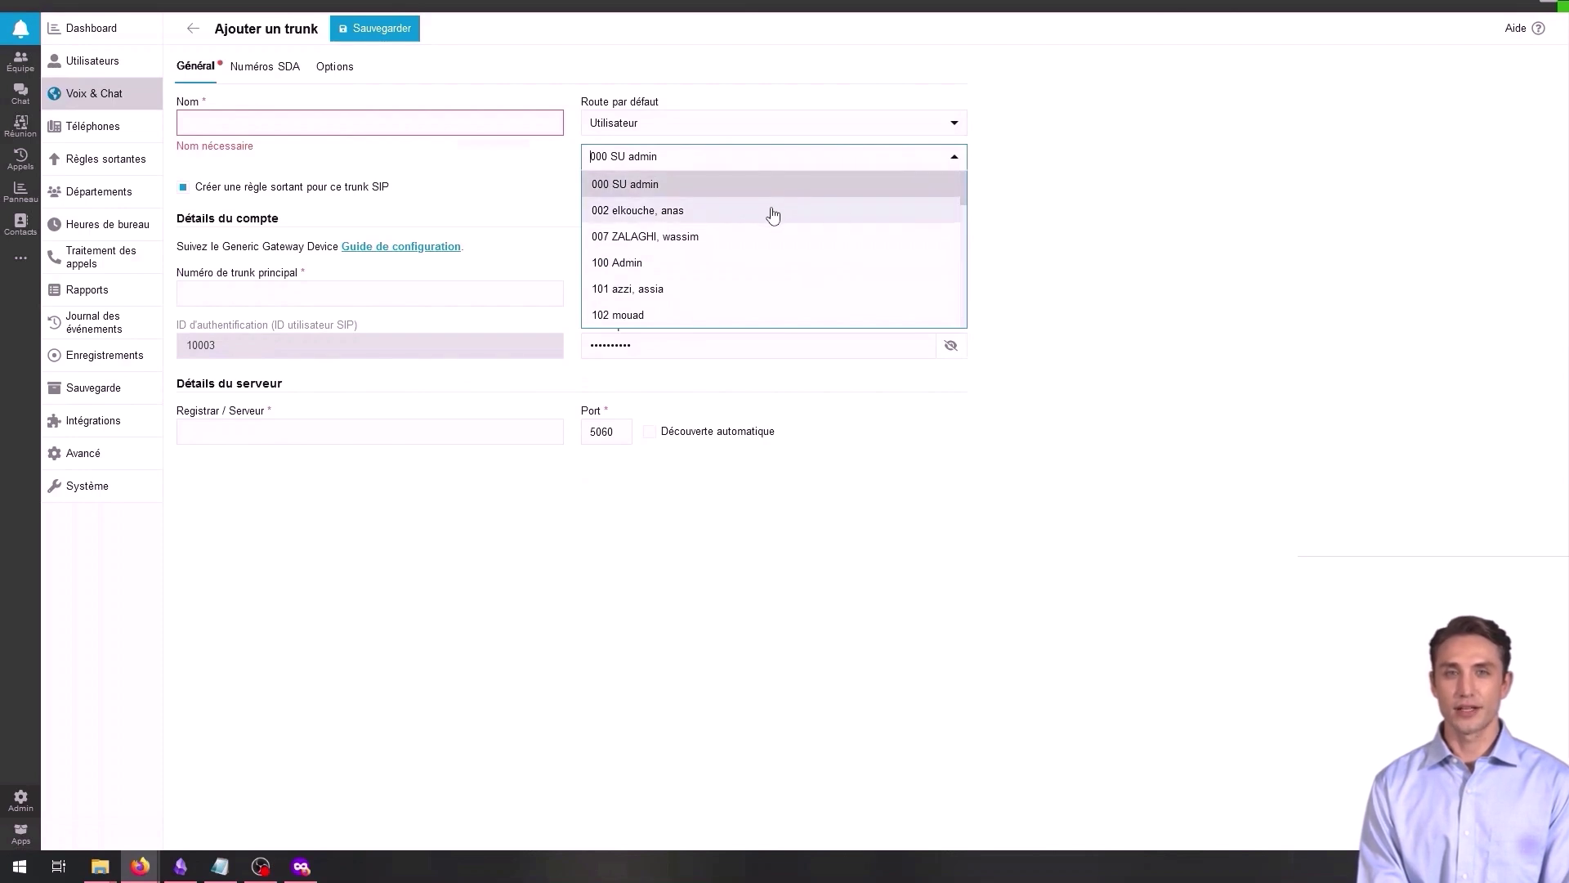
left_click(1008, 191)
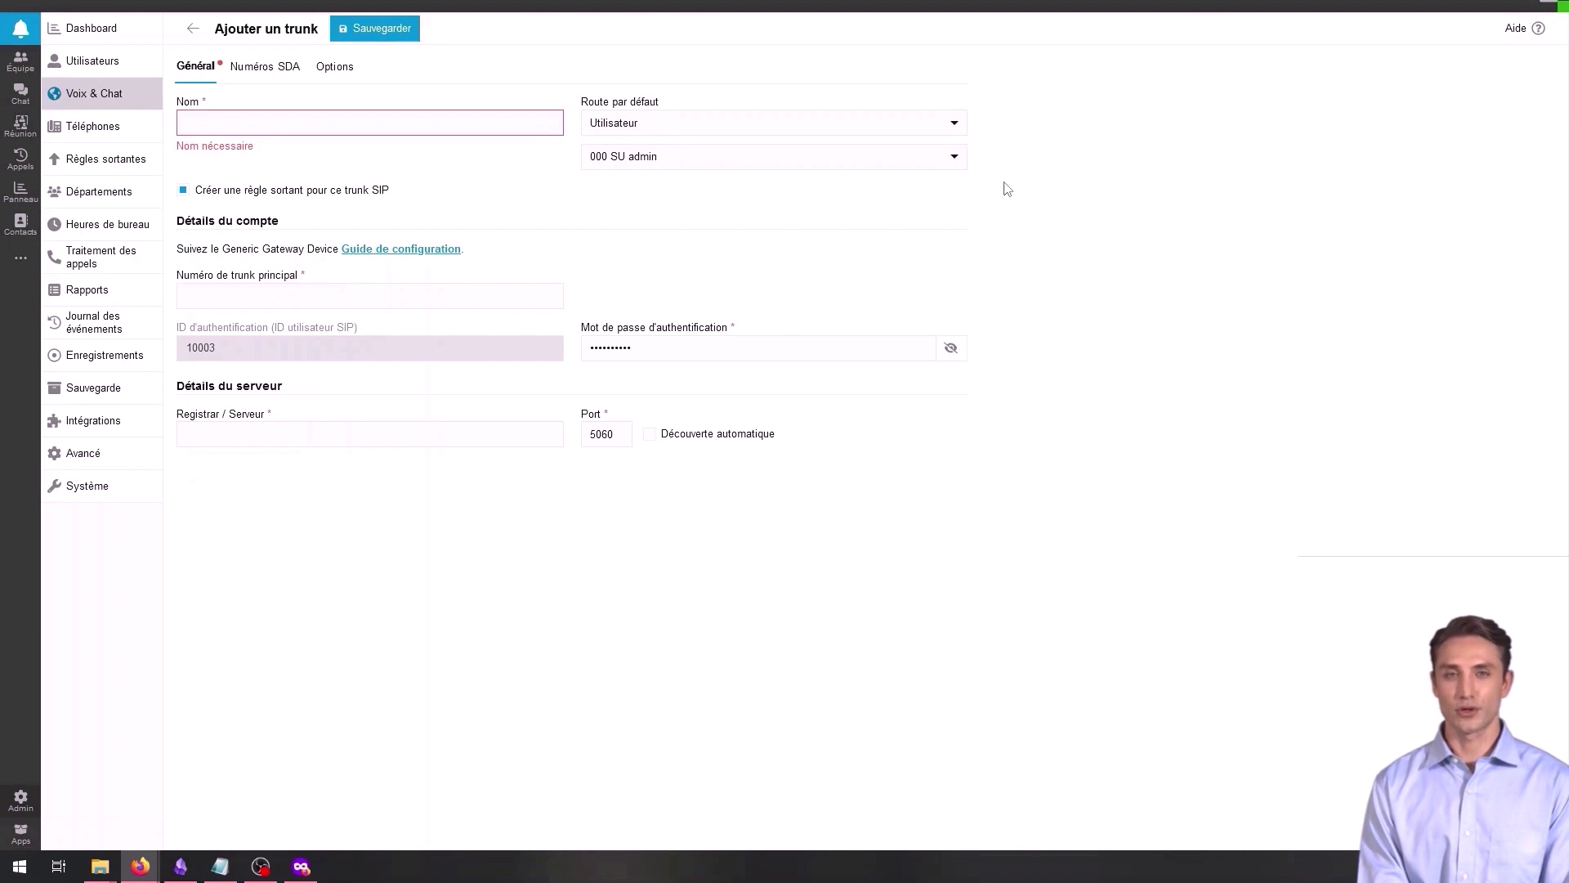
left_click(494, 436)
left_click(369, 299)
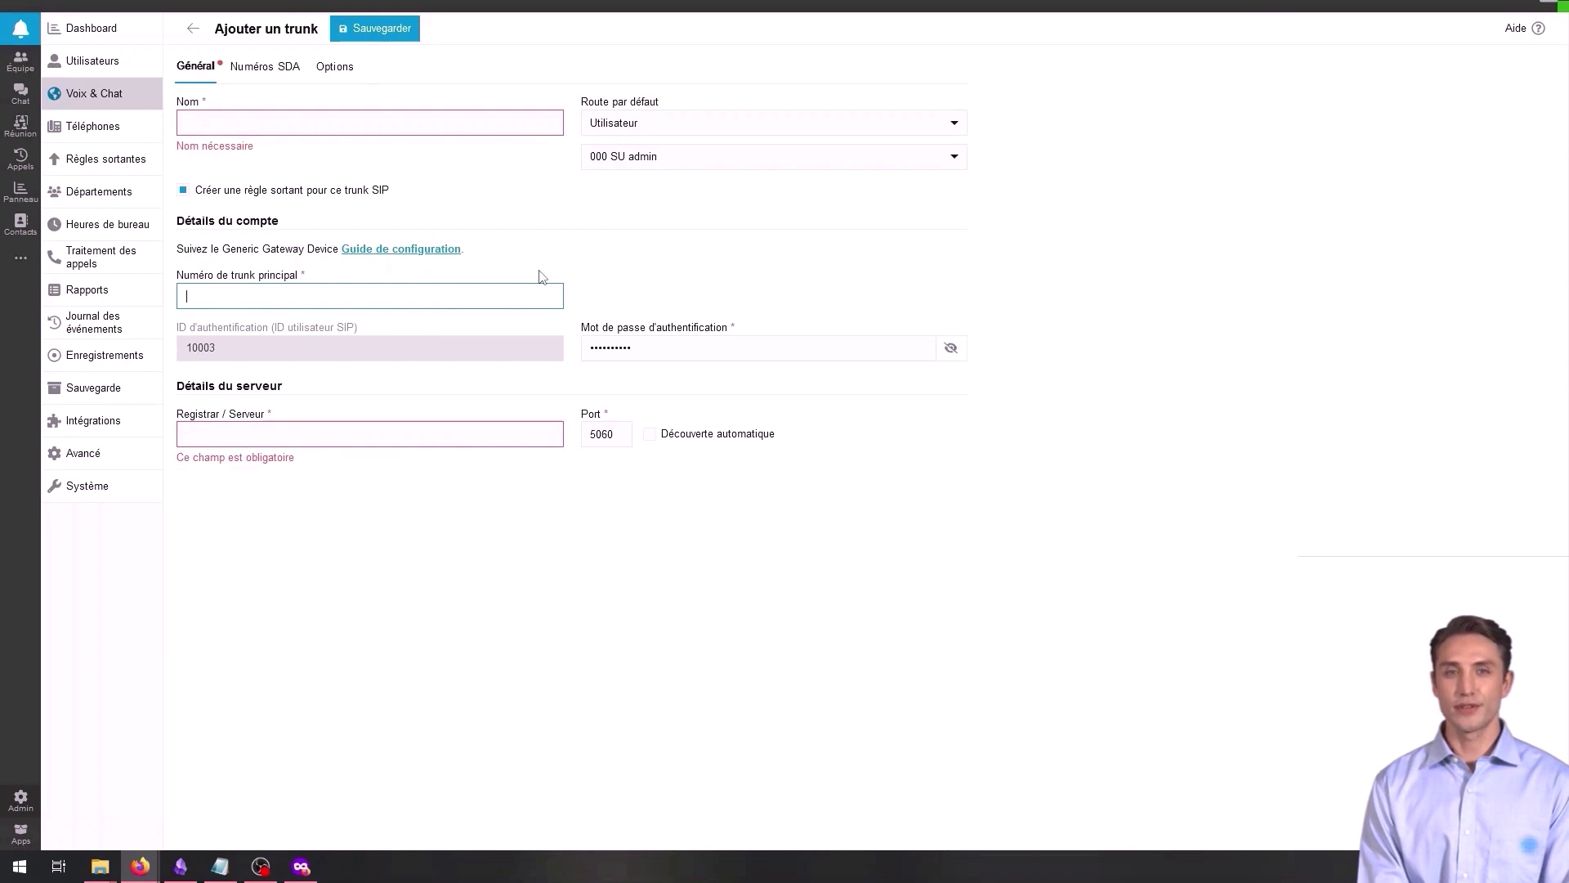
Open a new SDA number entry for the gateway, cancel it, and return to the general settings.
left_click(258, 70)
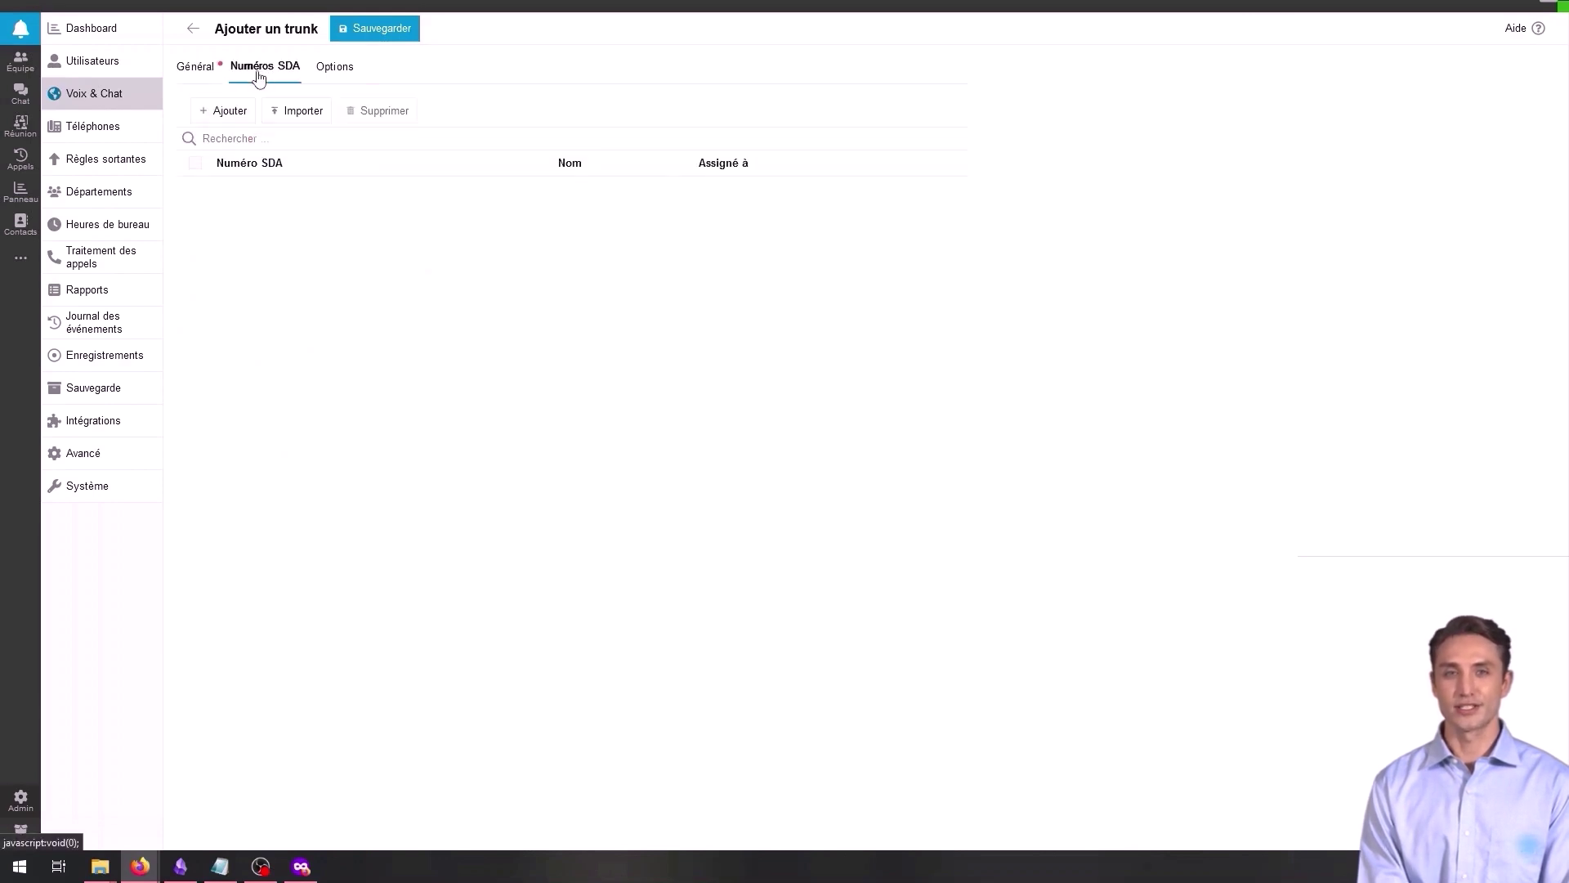
left_click(225, 111)
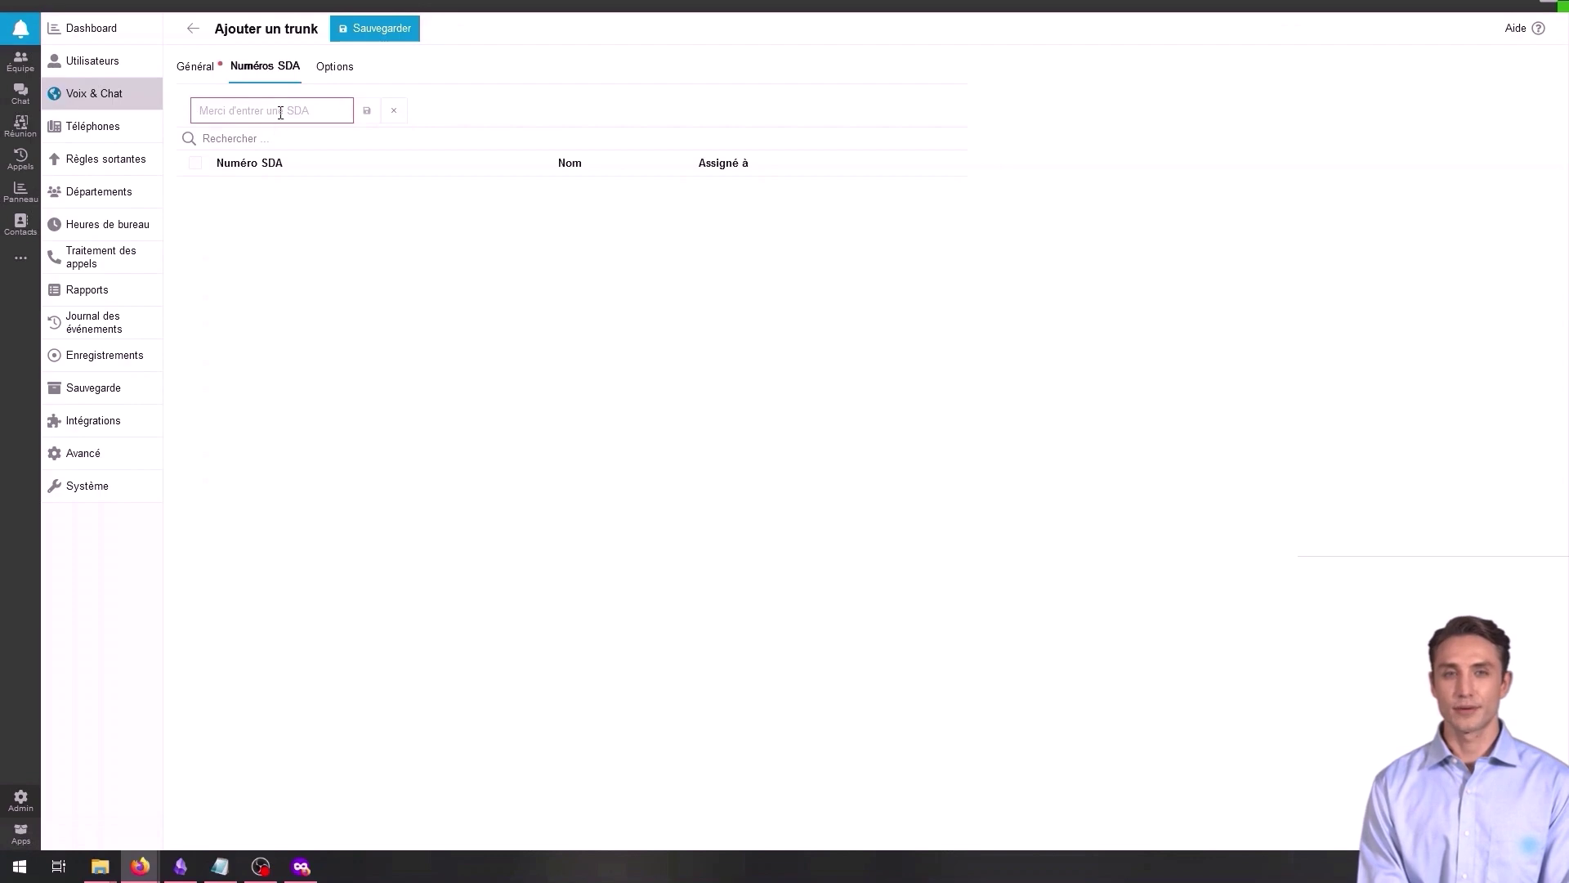
left_click(395, 112)
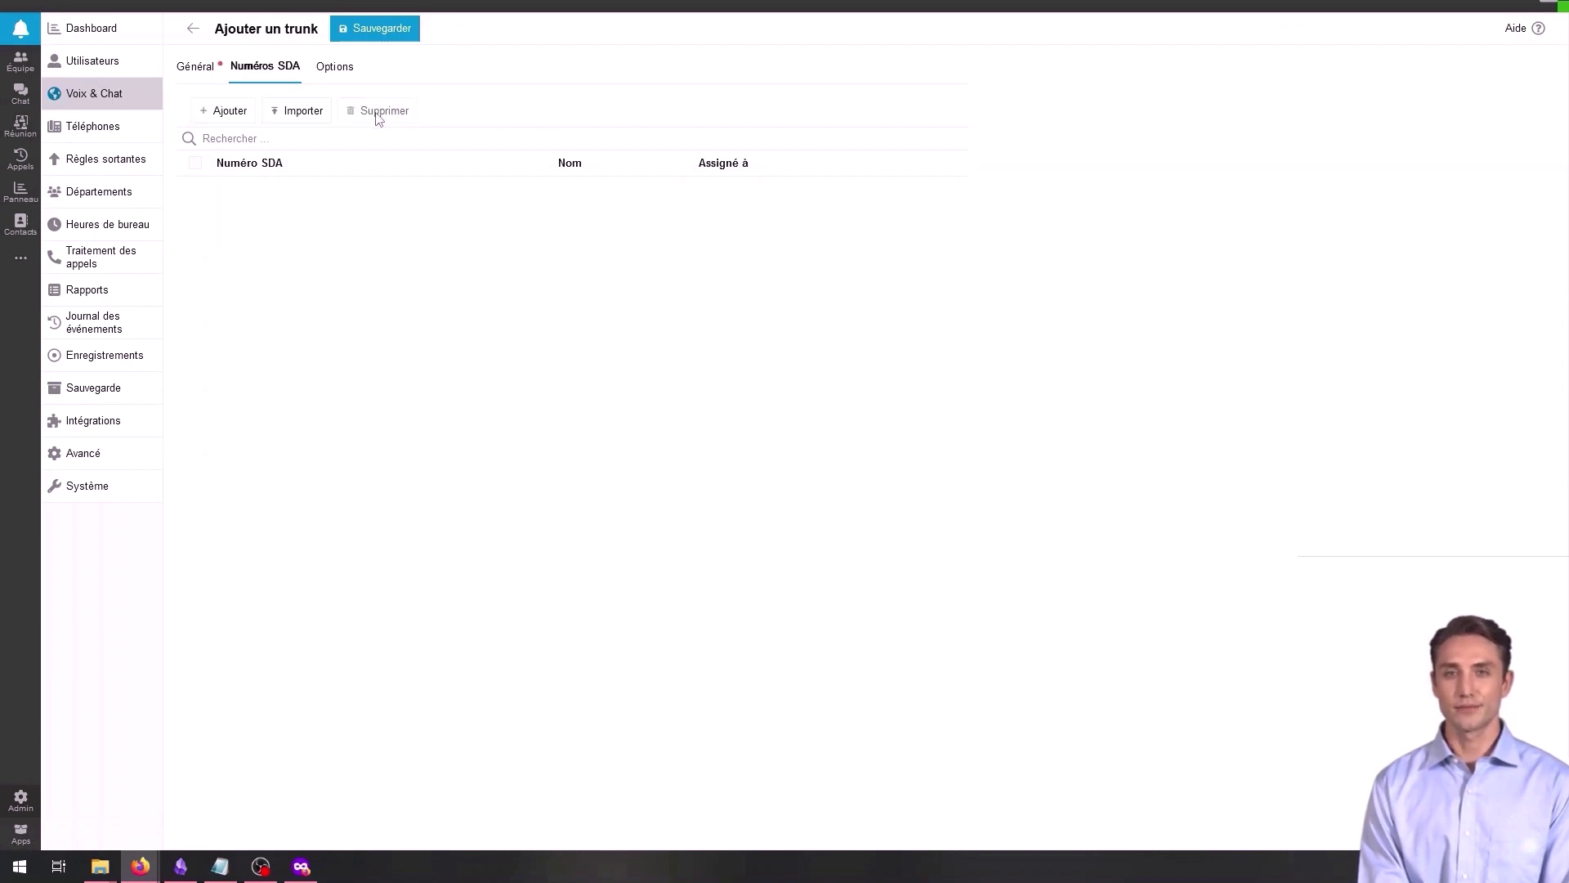
left_click(195, 66)
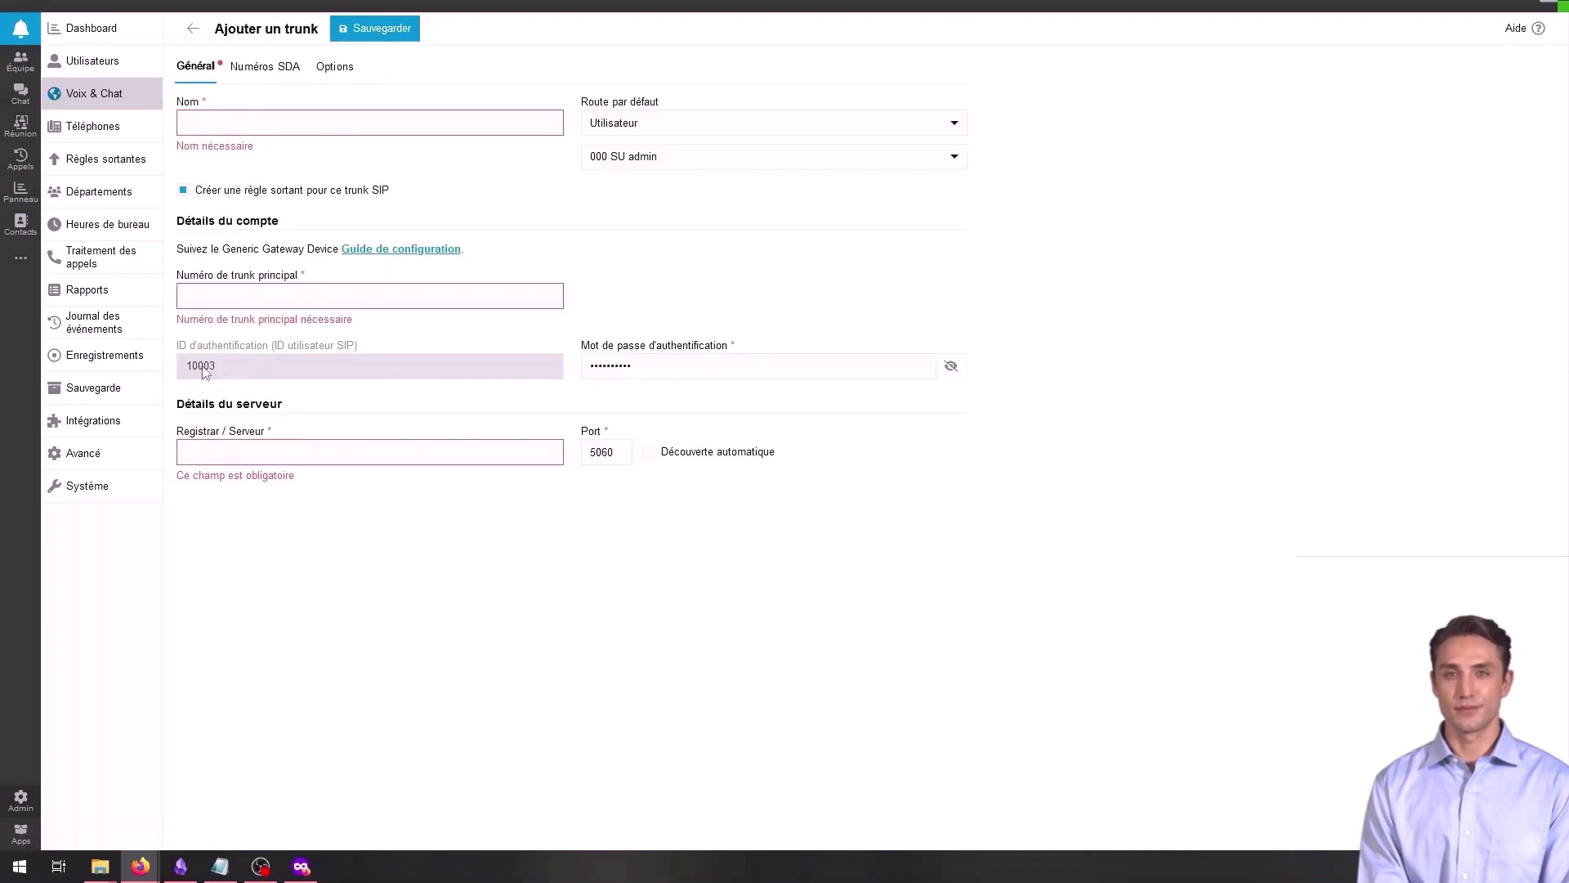